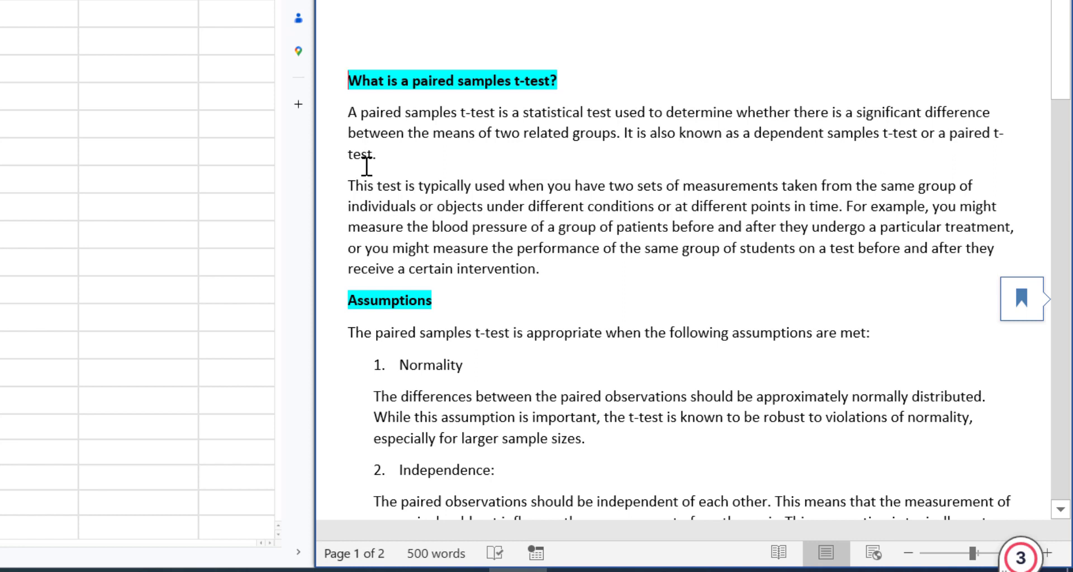
# Step: Bring the Blood Pressure spreadsheet to the front and maximize its Chrome window over Word
pyautogui.scroll(-3, 366, 167)
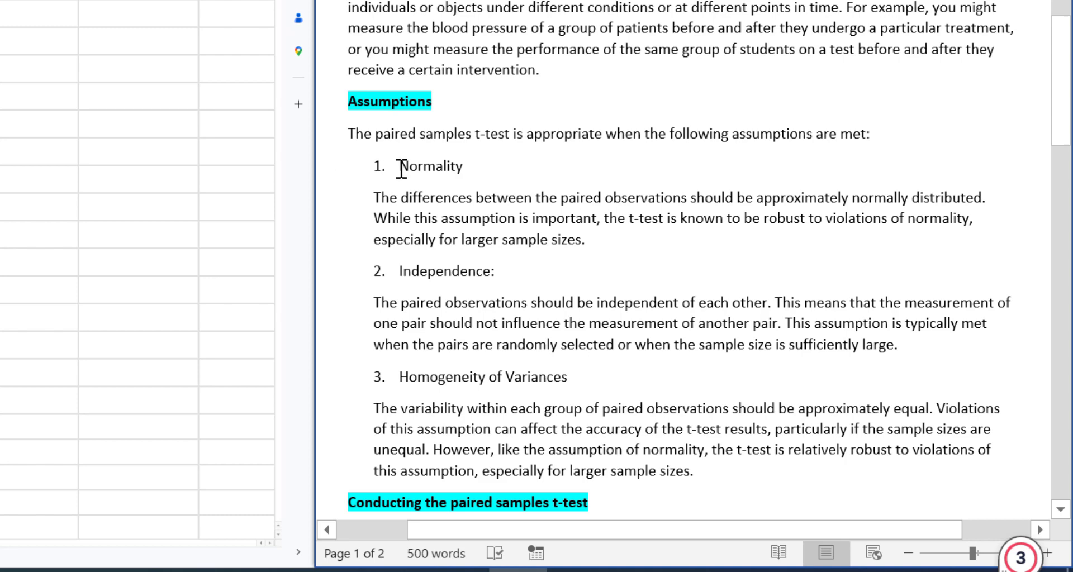
pyautogui.scroll(-3, 346, 215)
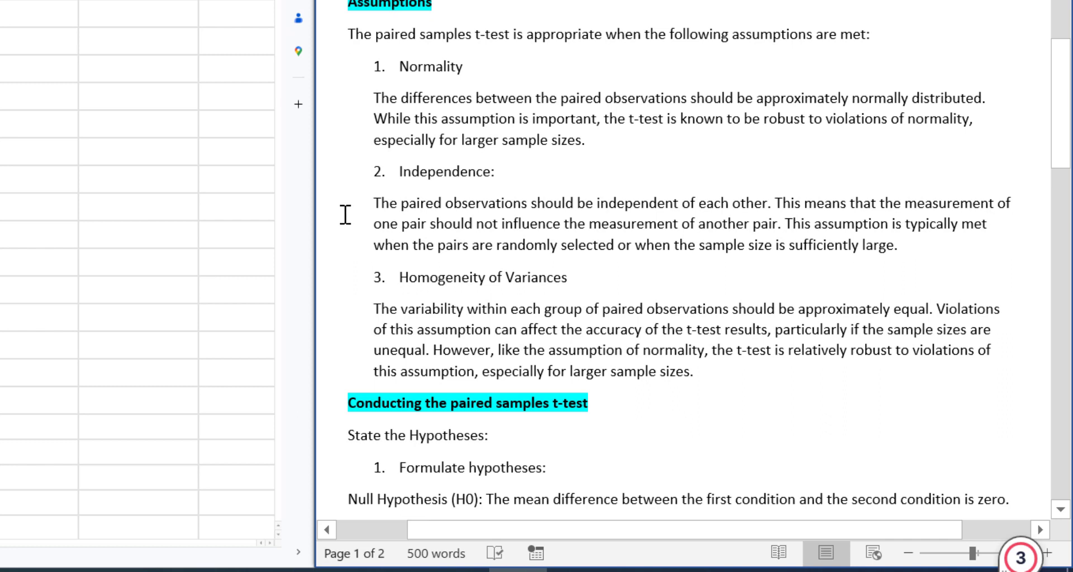
pyautogui.scroll(-3, 321, 262)
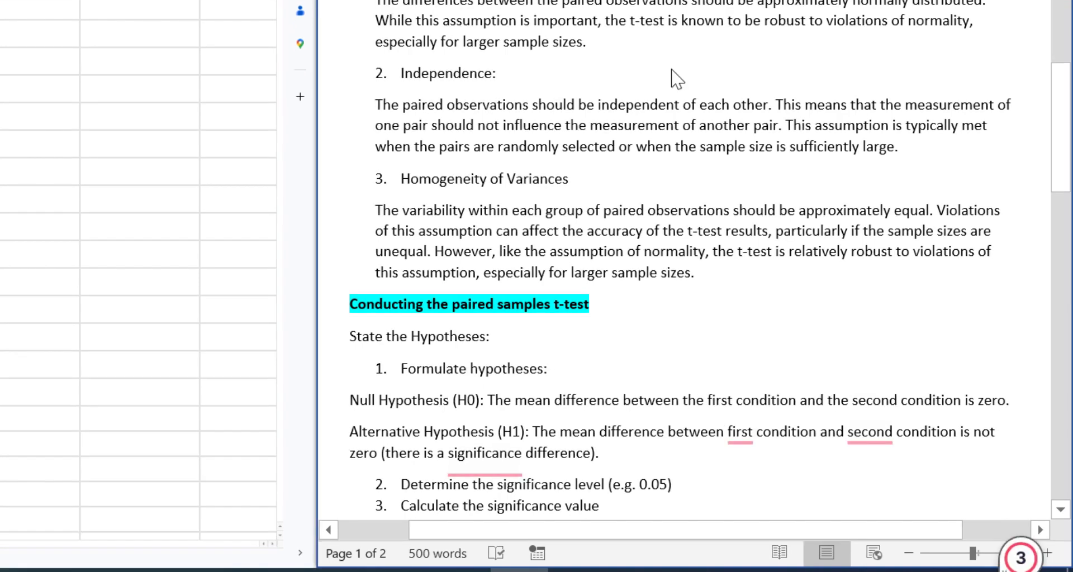
pyautogui.scroll(-1, 676, 78)
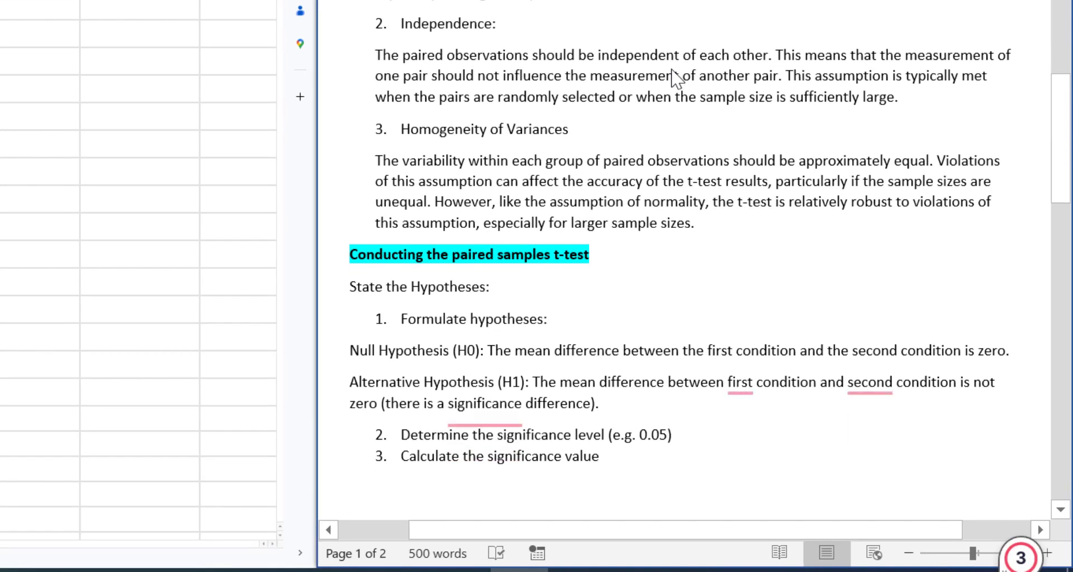
pyautogui.scroll(-1, 676, 79)
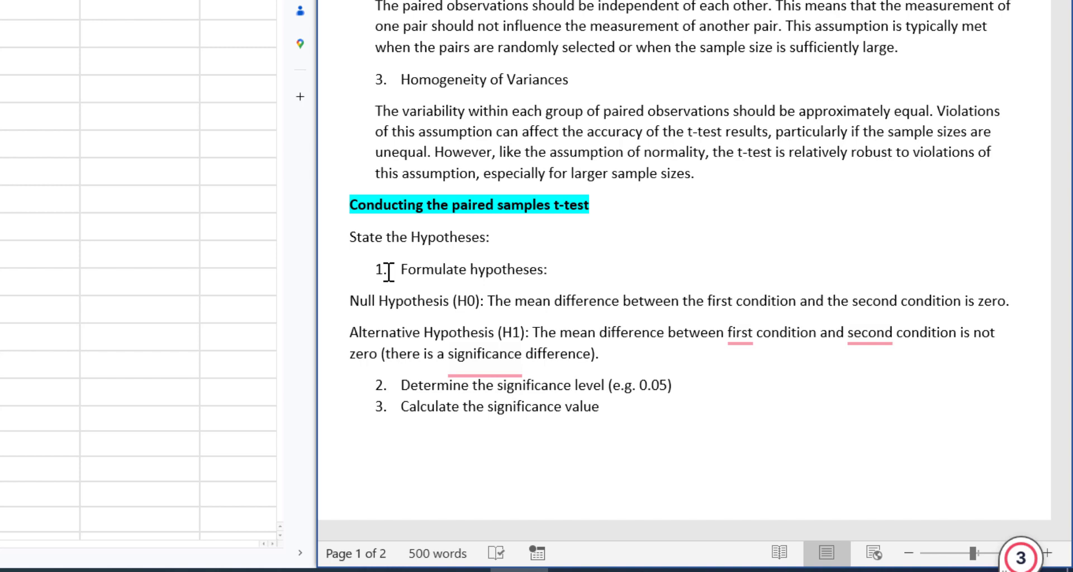
pyautogui.scroll(-2, 354, 291)
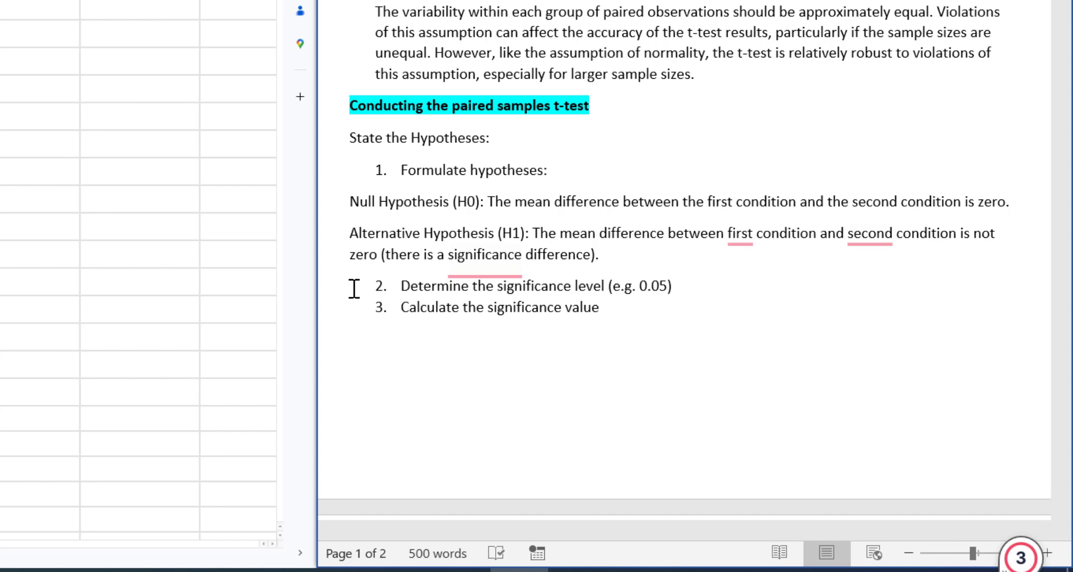
pyautogui.scroll(-2, 354, 289)
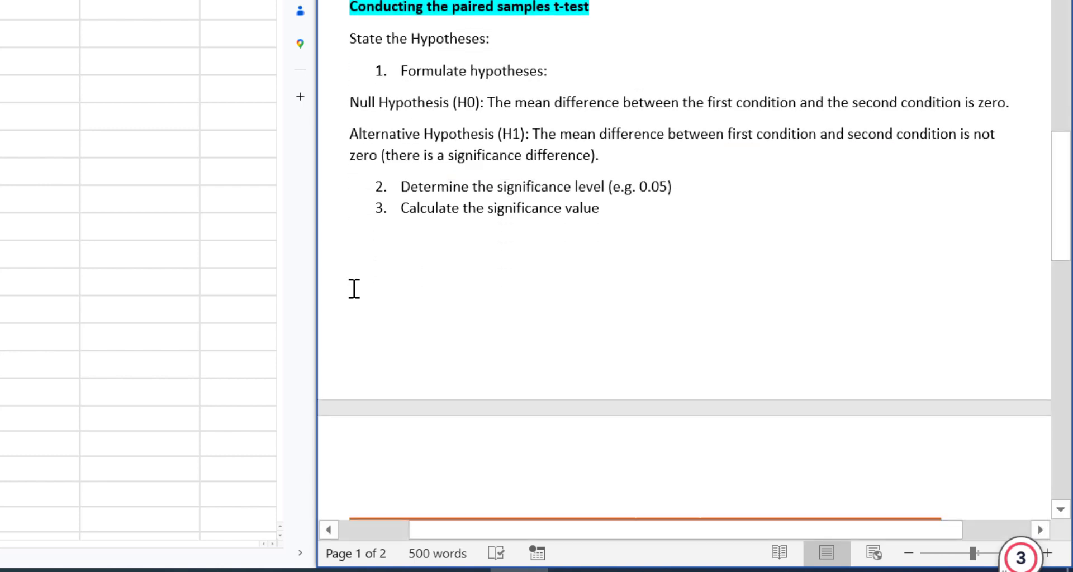
pyautogui.scroll(-8, 354, 289)
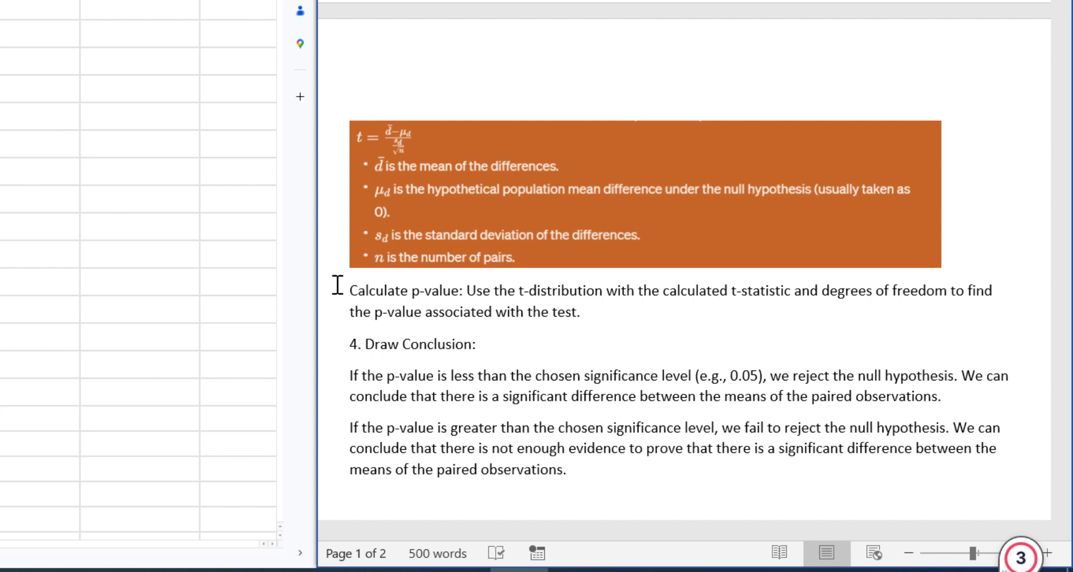
pyautogui.scroll(-2, 341, 295)
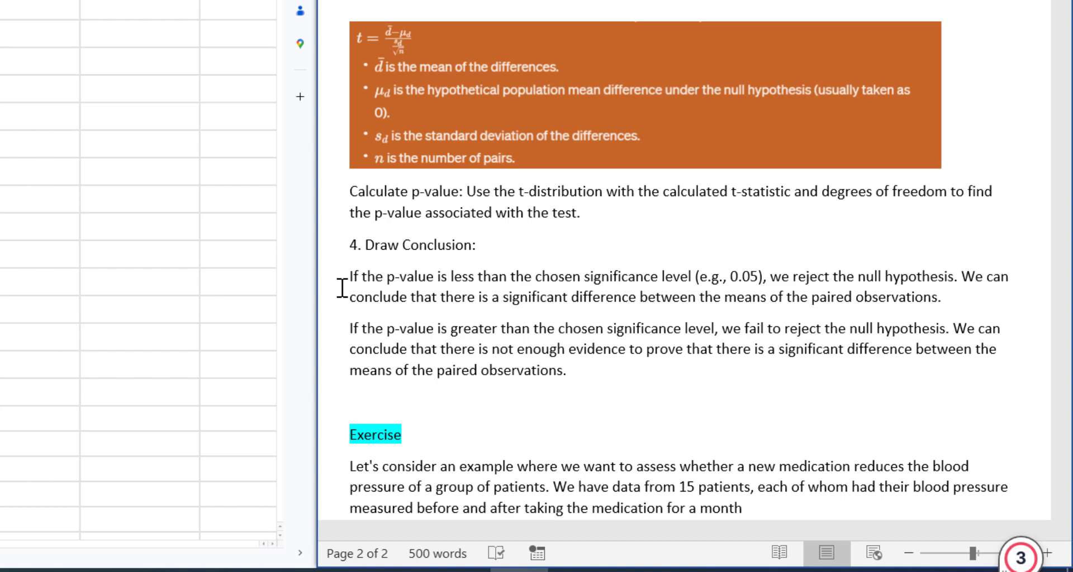
pyautogui.scroll(-3, 342, 288)
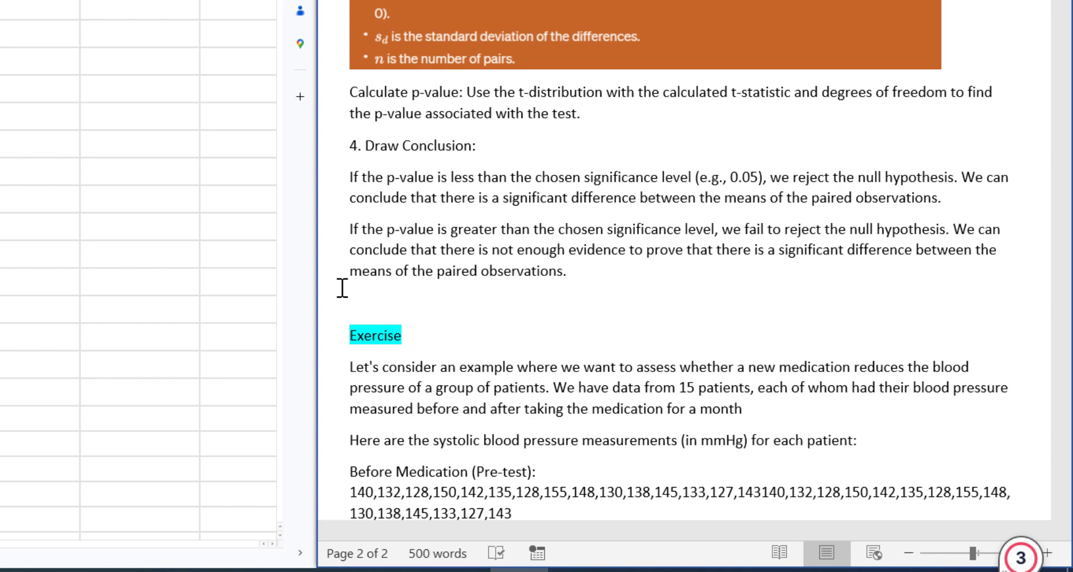
pyautogui.scroll(-3, 342, 288)
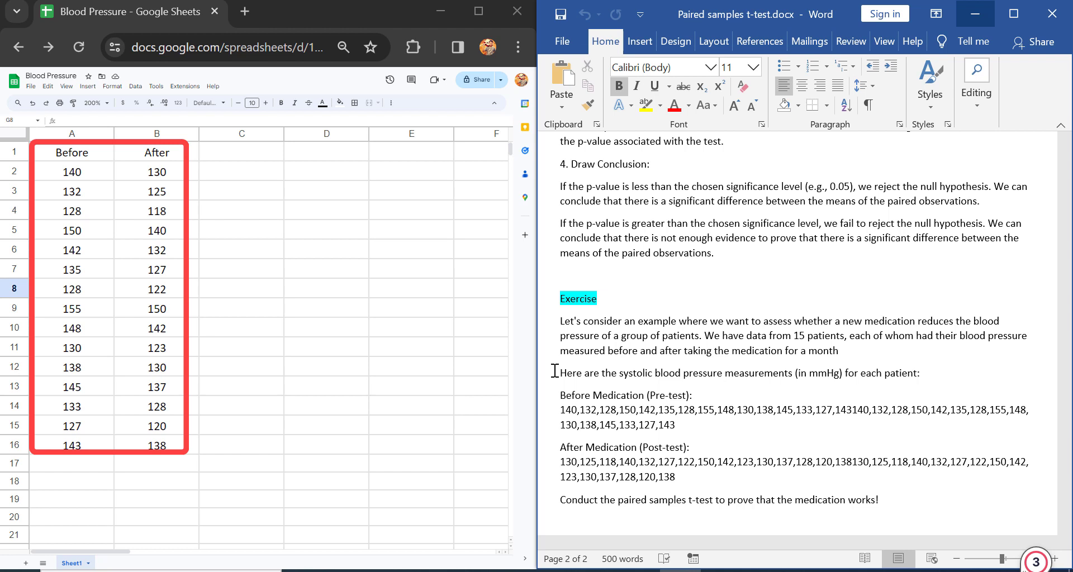
pyautogui.click(42, 148)
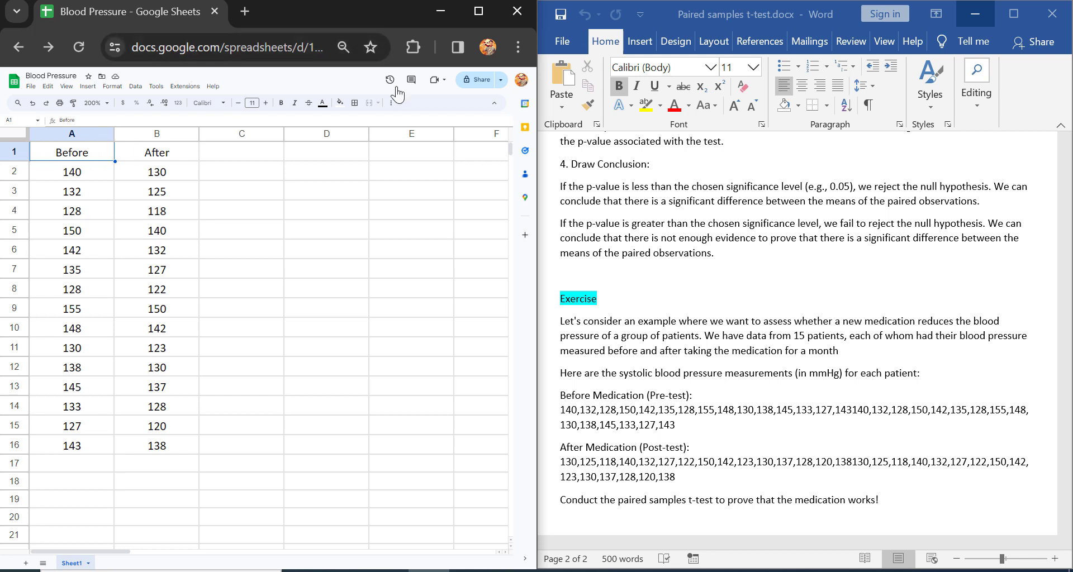
pyautogui.click(477, 11)
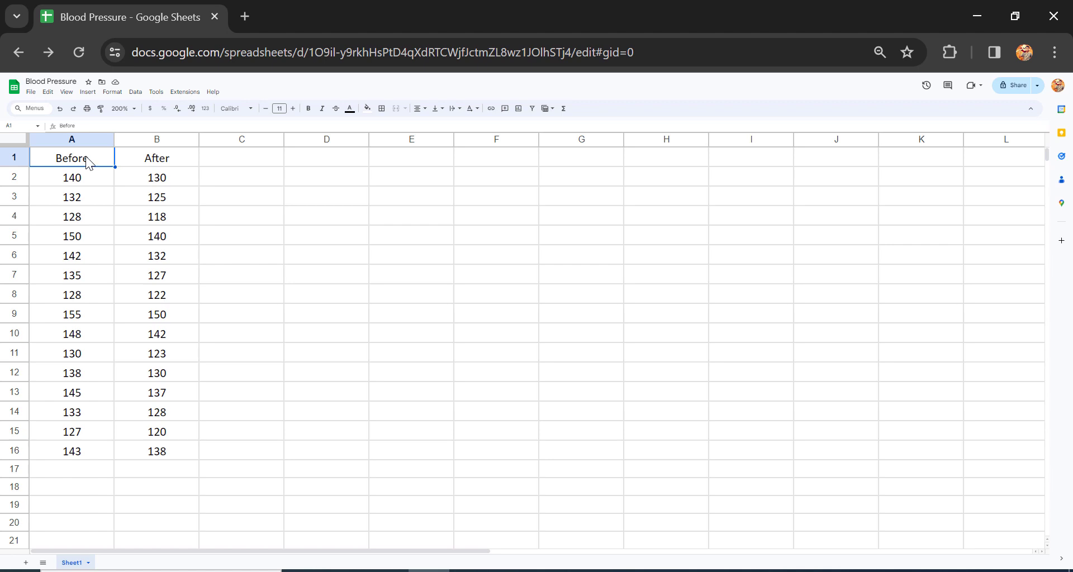
# Step: Search the Workspace Marketplace via Extensions > Add-ons for 'xlminer' (XLMiner Analysis ToolPak)
pyautogui.click(185, 92)
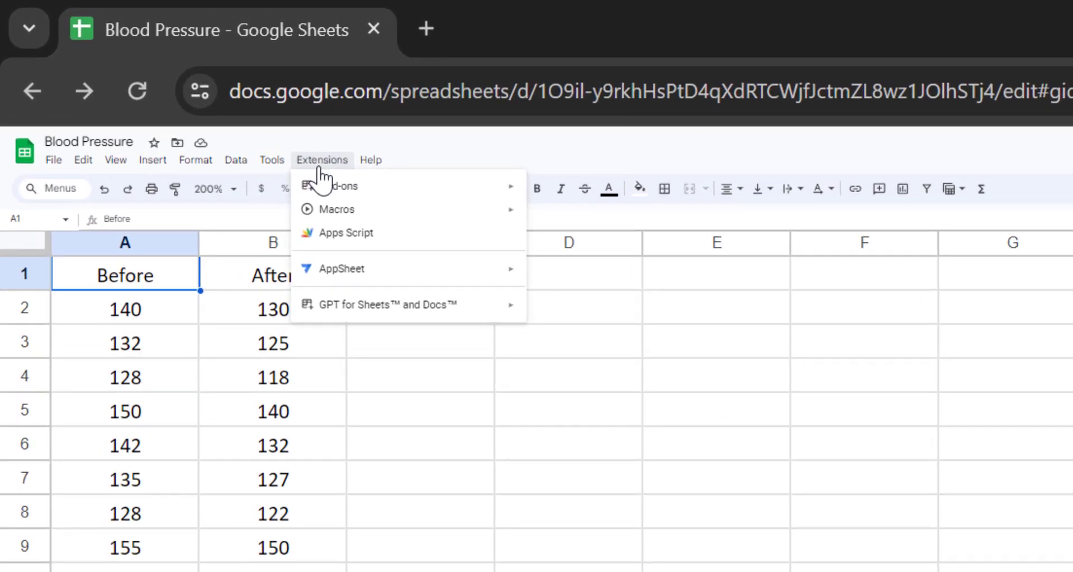
pyautogui.moveTo(330, 190)
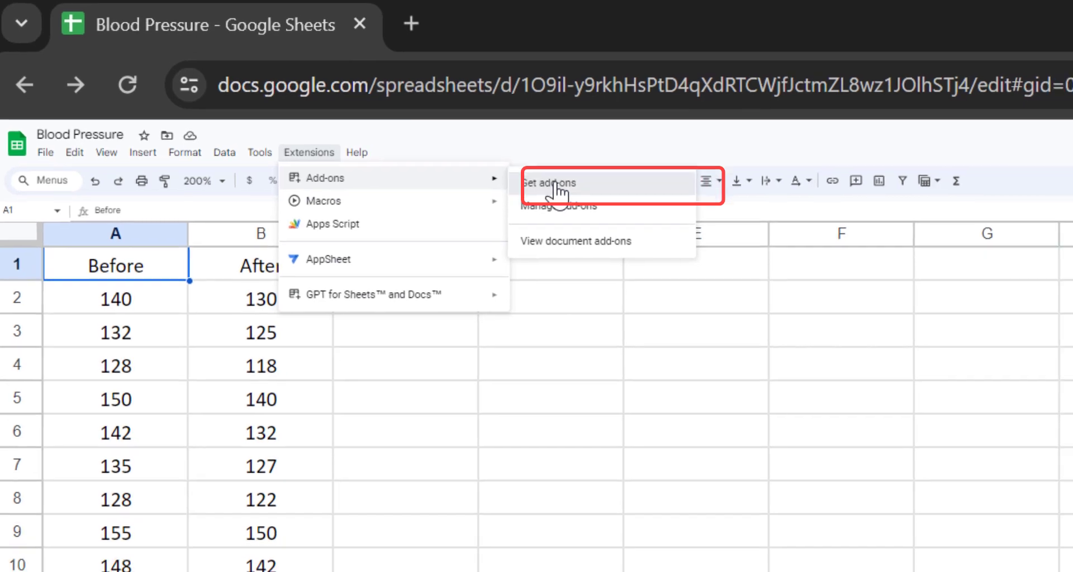
pyautogui.click(558, 187)
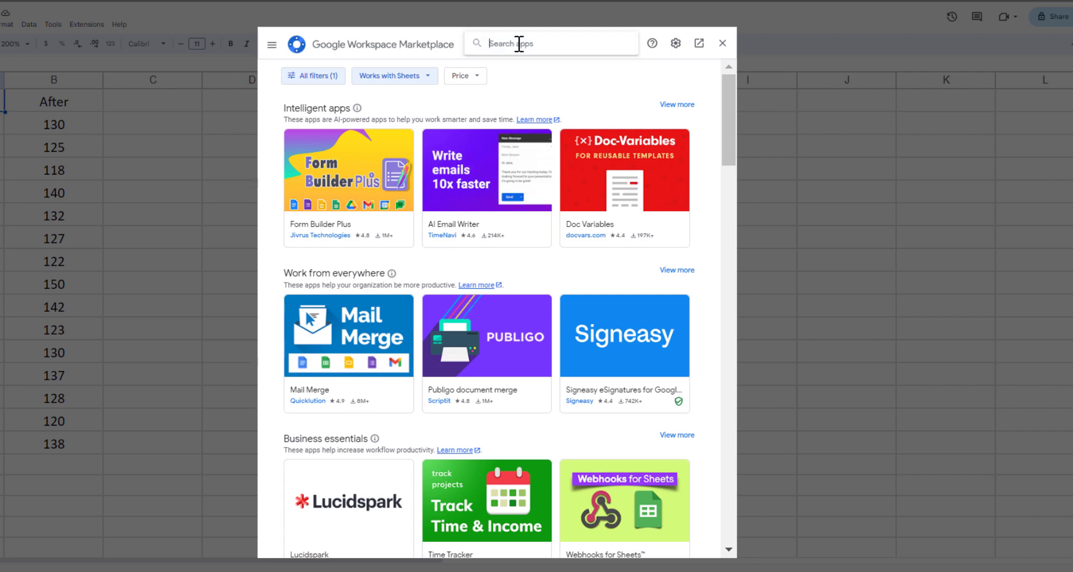
pyautogui.click(519, 44)
pyautogui.write('xl')
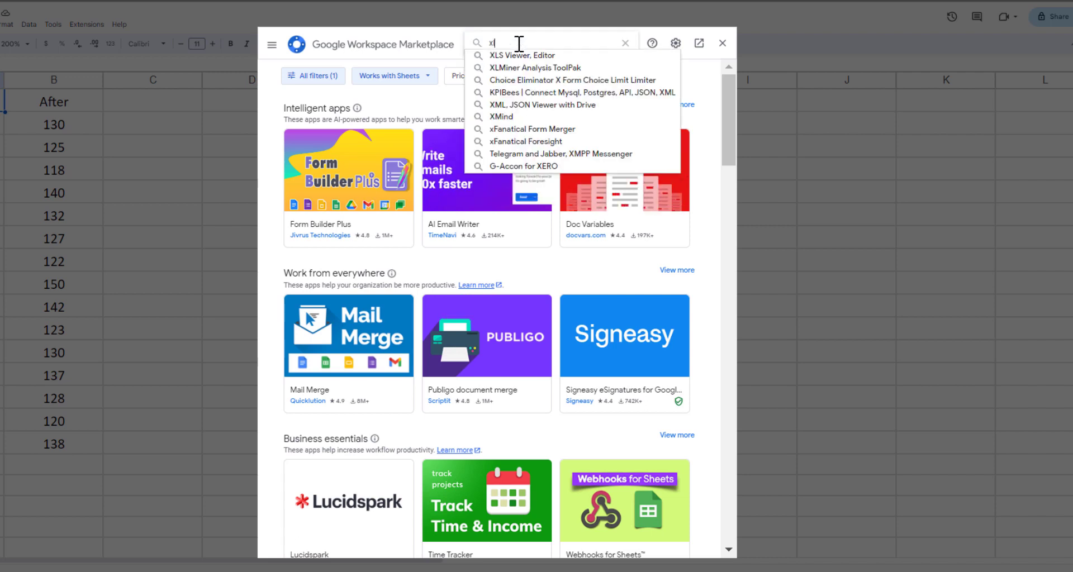
pyautogui.write('miner')
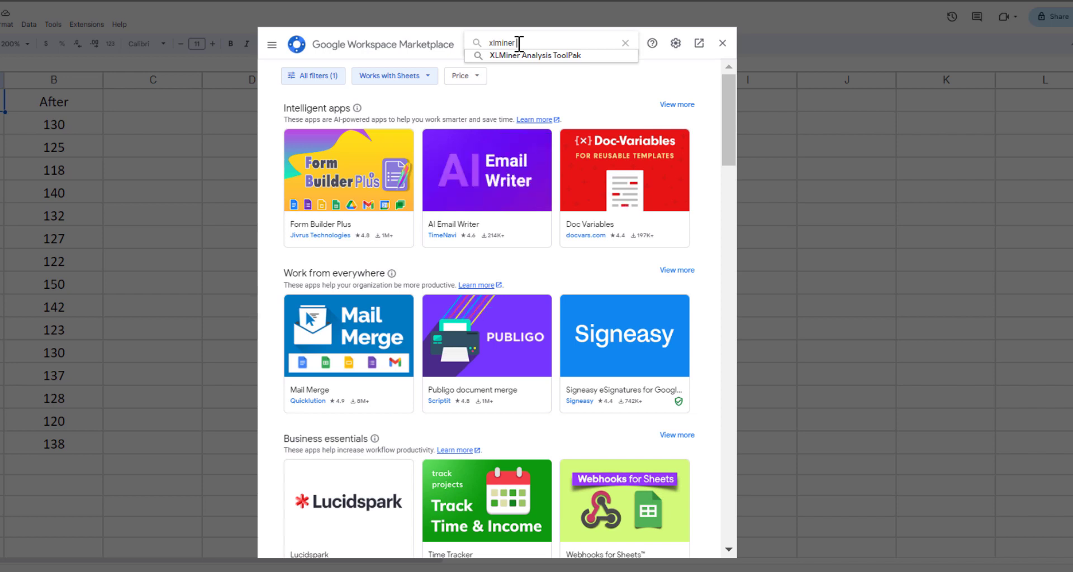
pyautogui.click(534, 56)
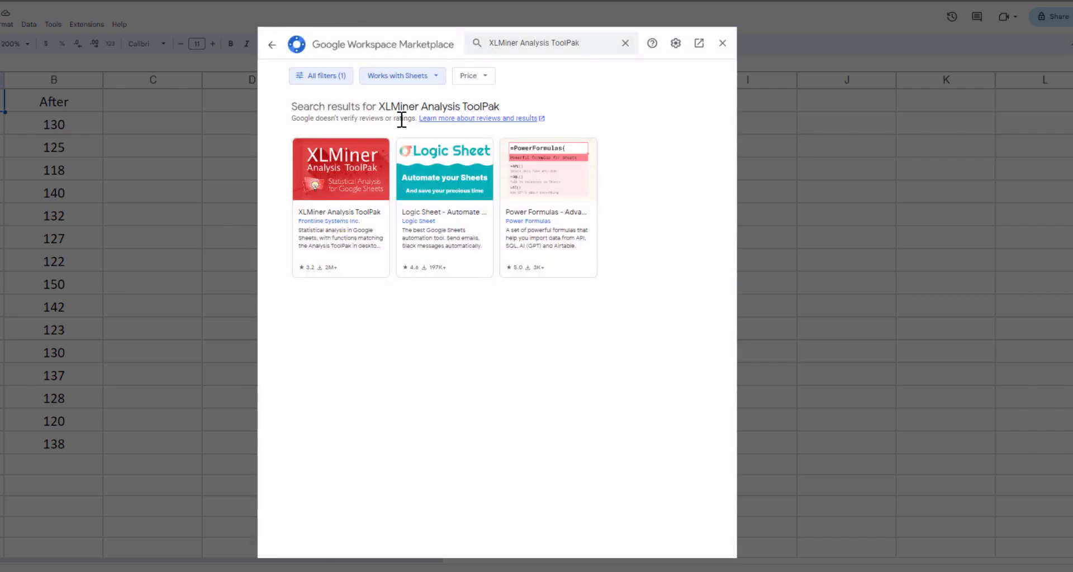
# Step: Install XLMiner Analysis ToolPak, choosing the Google account and allowing its requested access
pyautogui.click(333, 197)
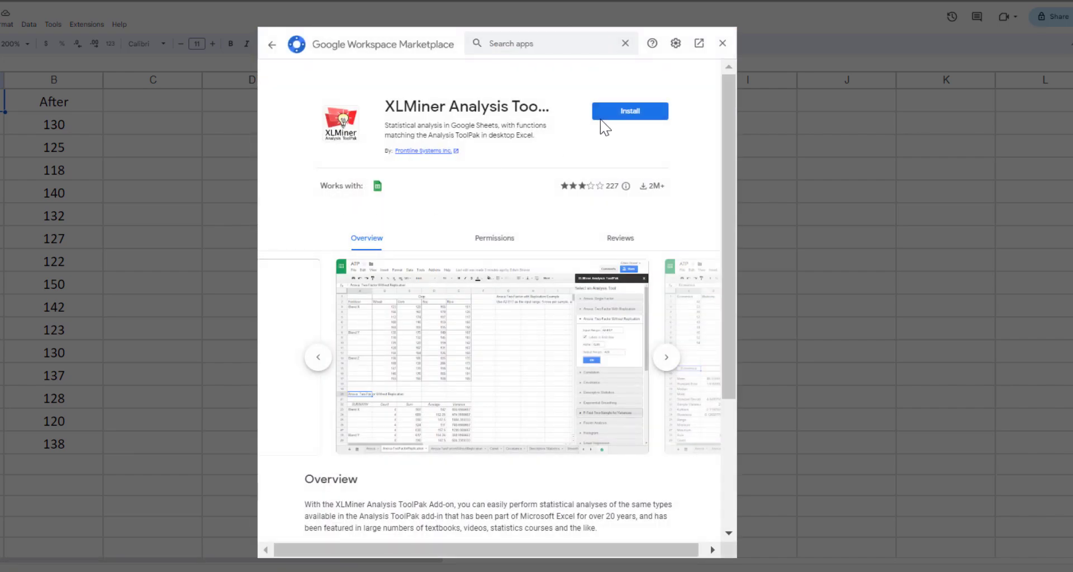
pyautogui.click(621, 115)
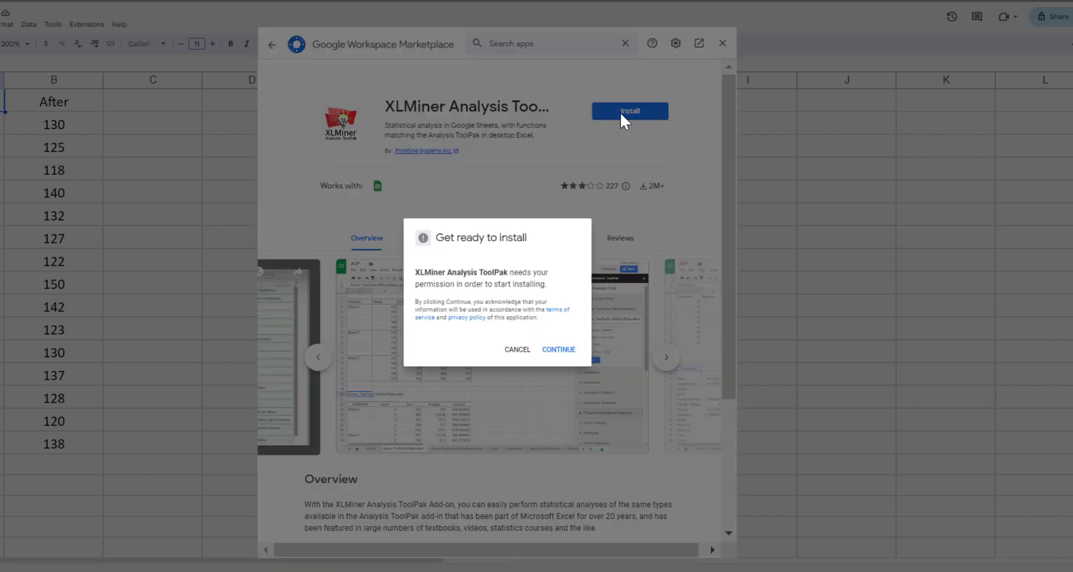
pyautogui.click(562, 349)
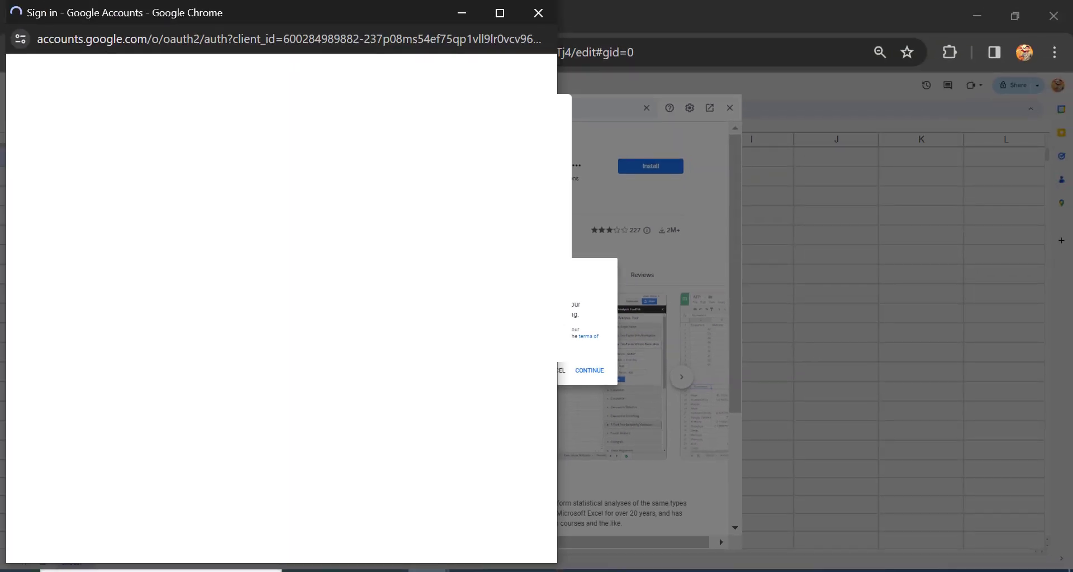
pyautogui.click(307, 288)
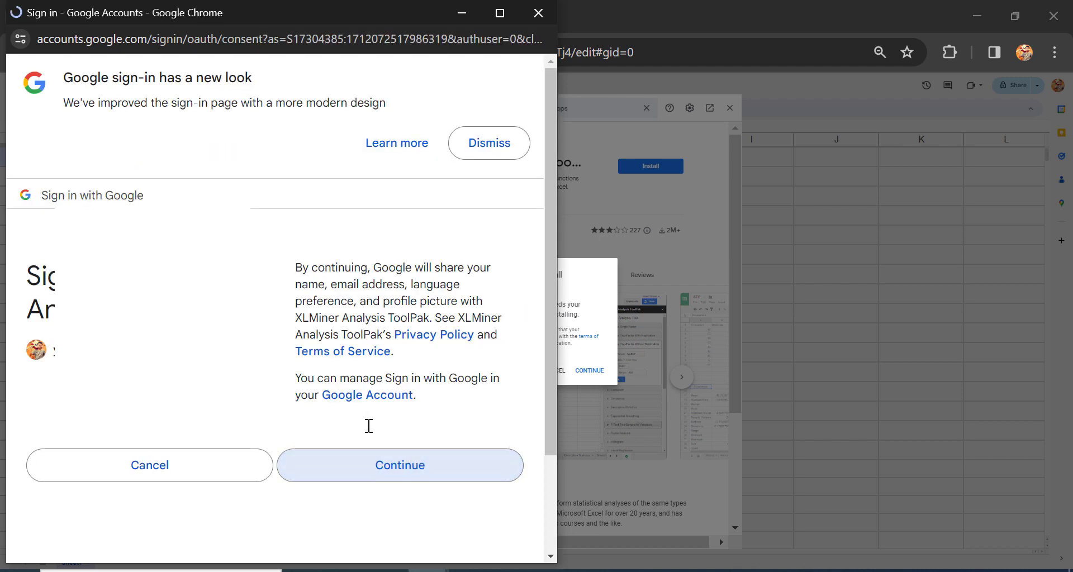
pyautogui.click(379, 464)
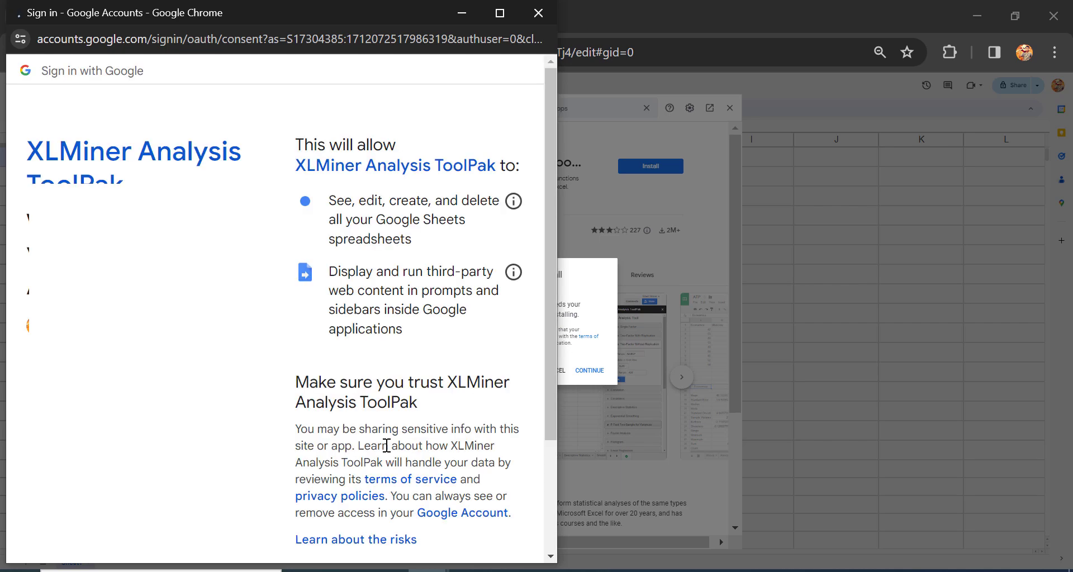
pyautogui.scroll(-5, 411, 318)
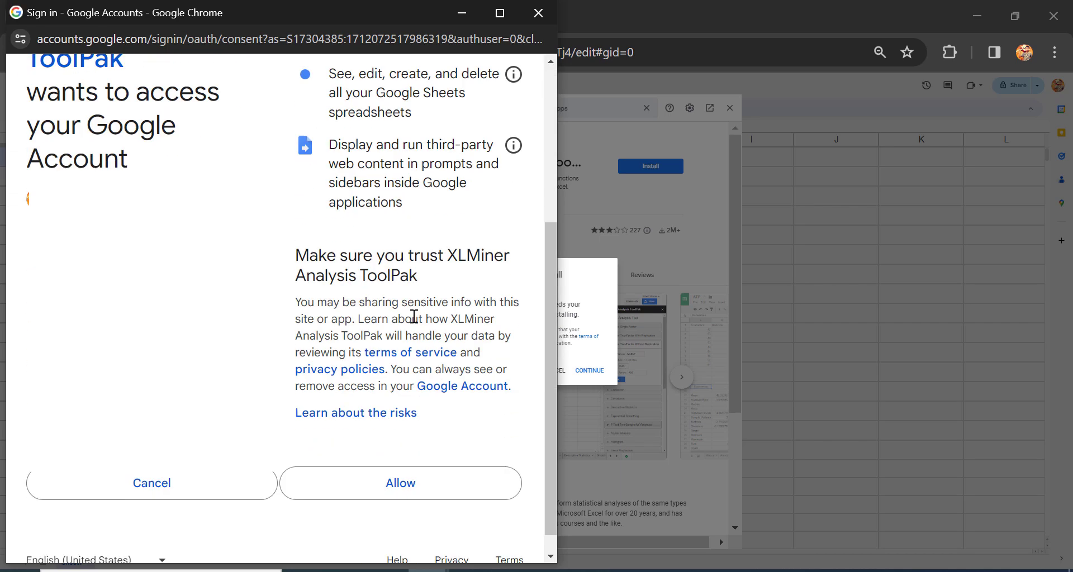
pyautogui.click(407, 488)
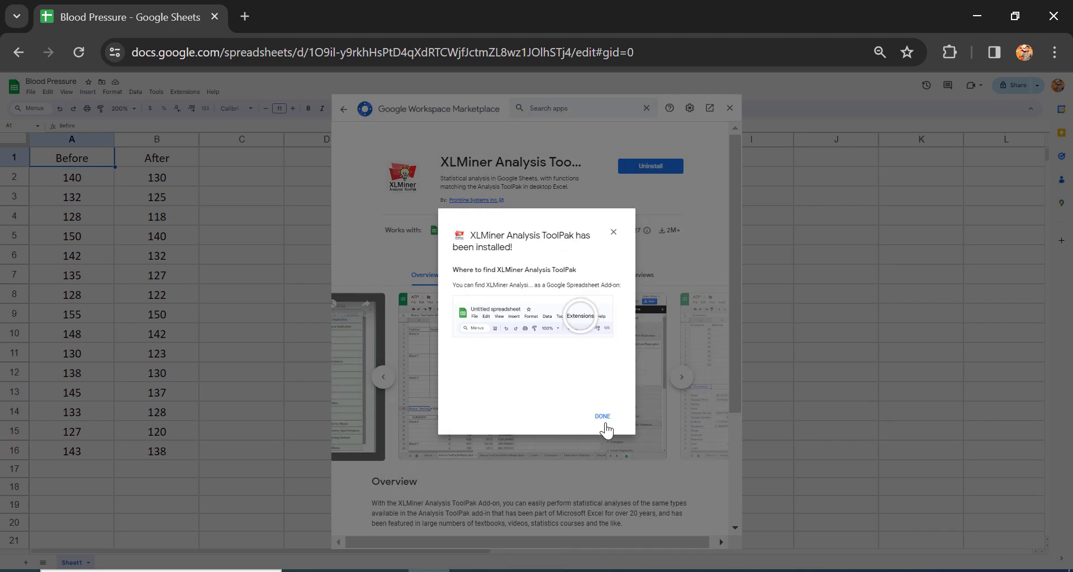
# Step: Dismiss the install confirmation, close the Marketplace, and launch XLMiner Analysis ToolPak from Extensions
pyautogui.click(602, 416)
pyautogui.click(729, 108)
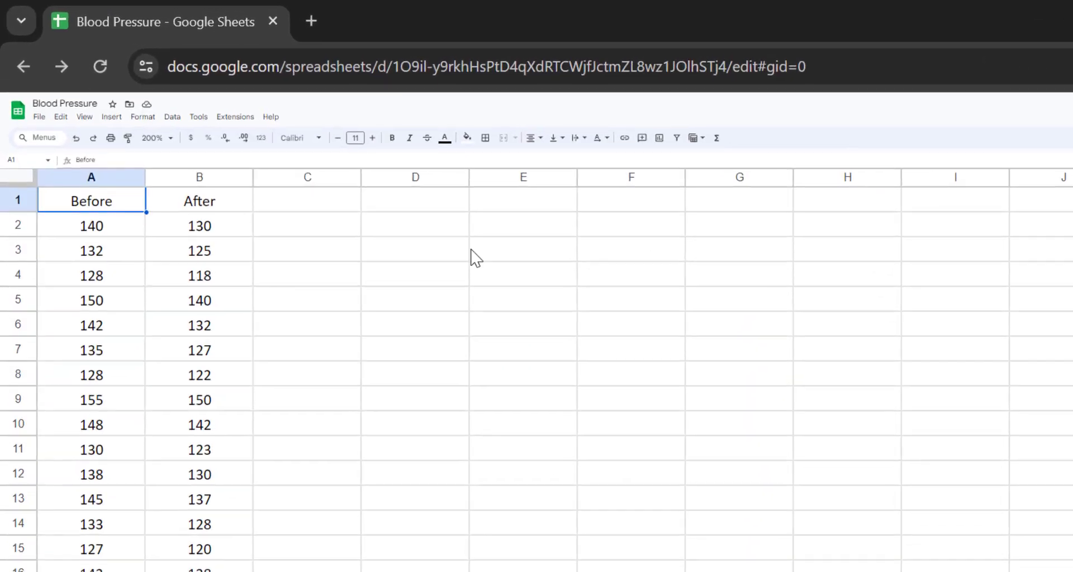
pyautogui.click(235, 116)
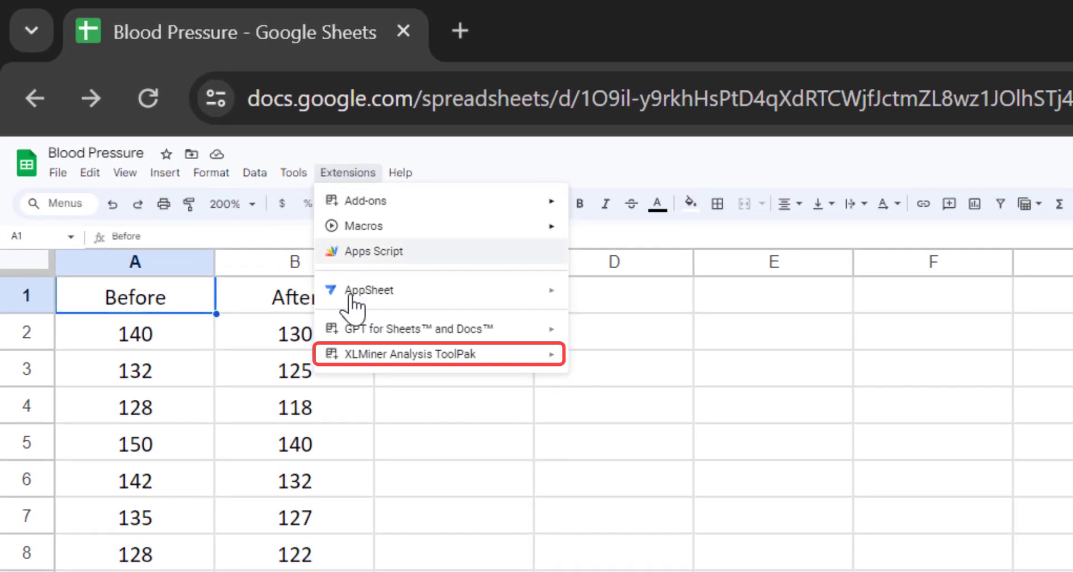
pyautogui.moveTo(356, 355)
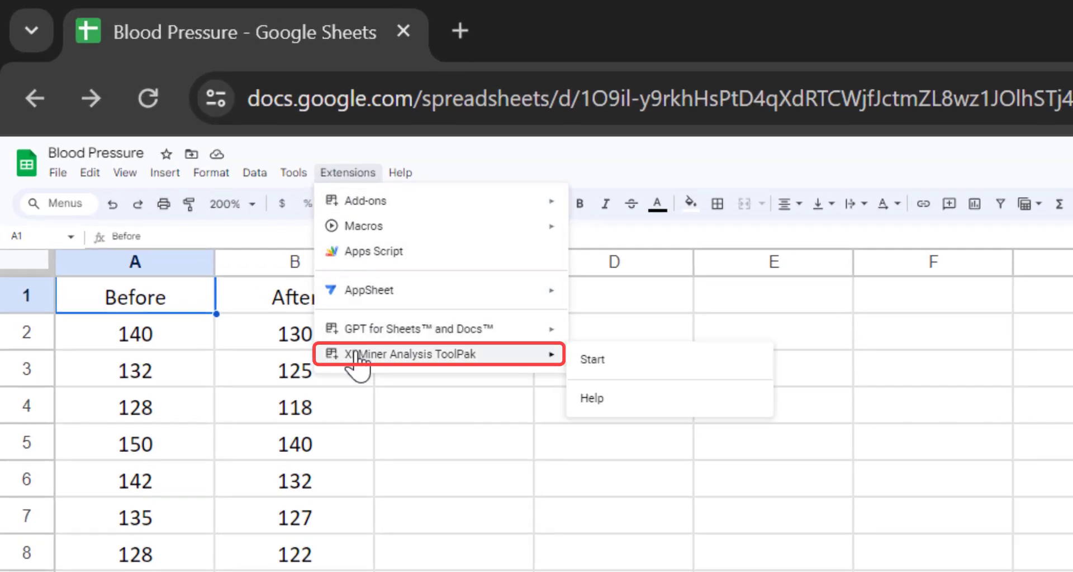
pyautogui.click(608, 360)
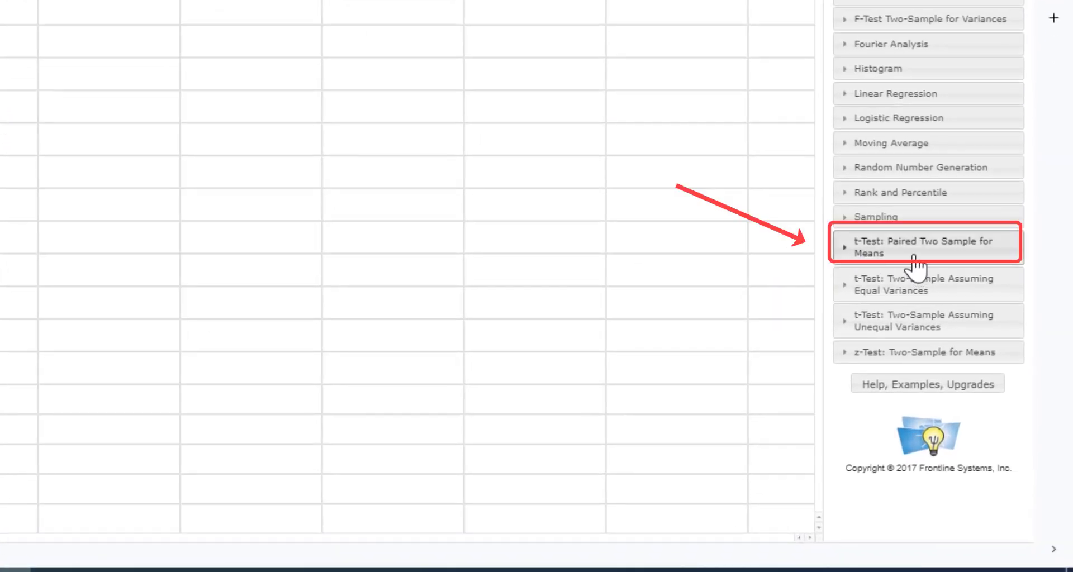
# Step: In the paired t-test options, set Variable 1 to A1:A16 and Variable 2 to B1:B16
pyautogui.click(917, 268)
pyautogui.scroll(-3, 891, 282)
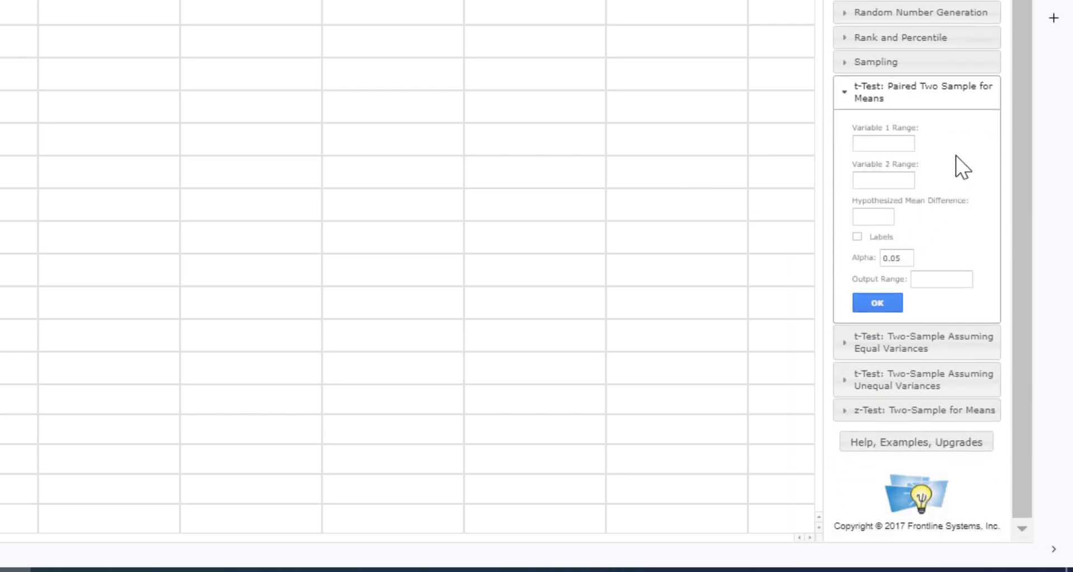
pyautogui.click(892, 144)
pyautogui.write('A1')
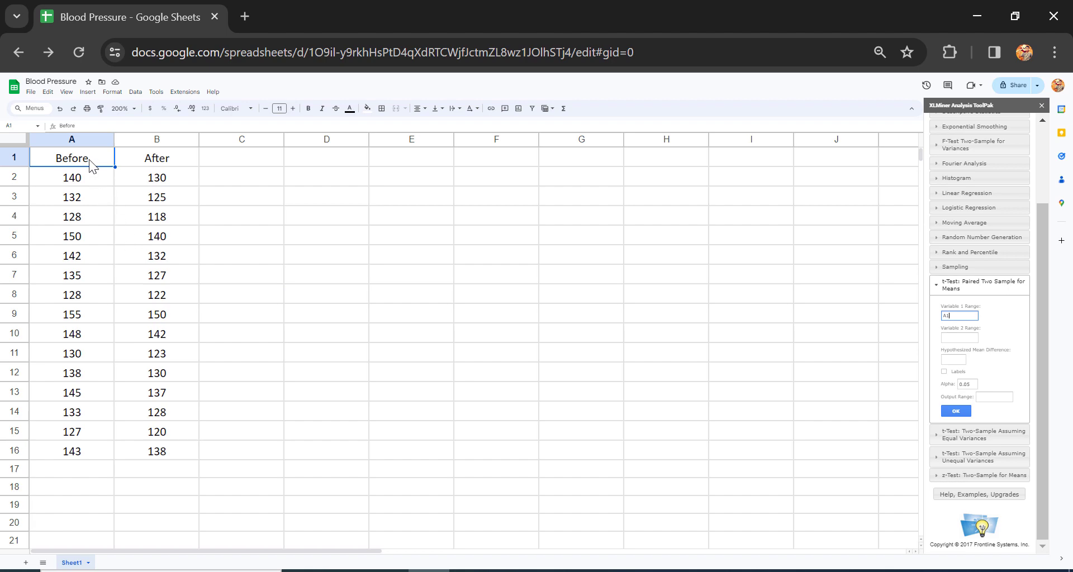
pyautogui.moveTo(89, 159); pyautogui.dragTo(76, 448)
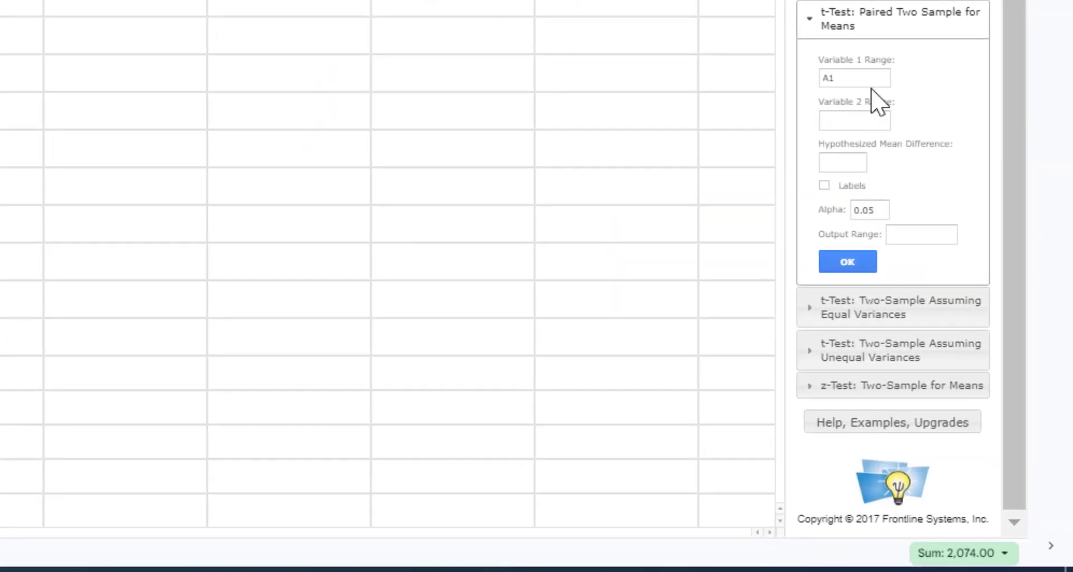
pyautogui.click(869, 81)
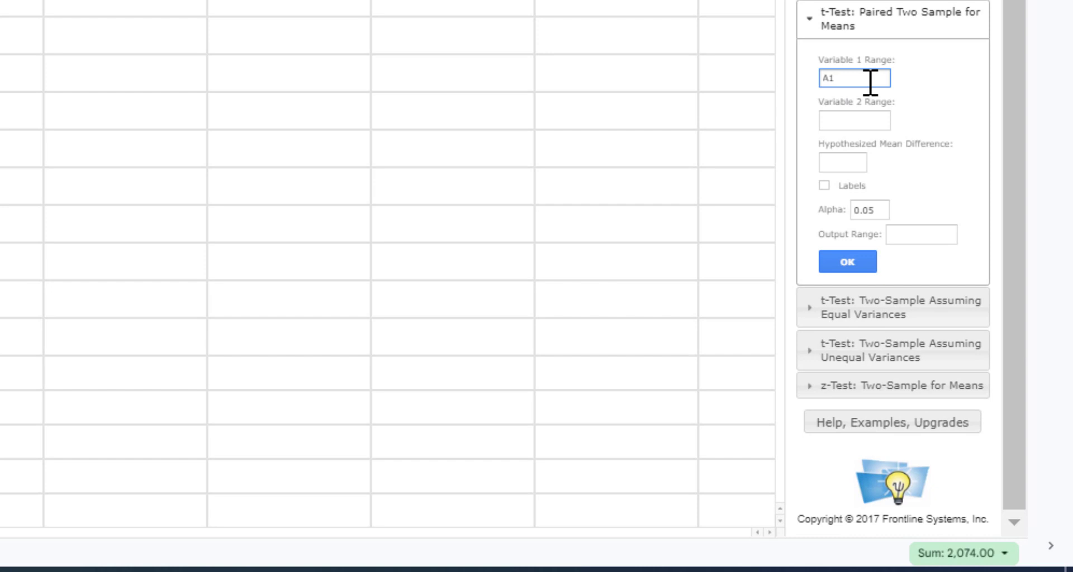
pyautogui.click(839, 119)
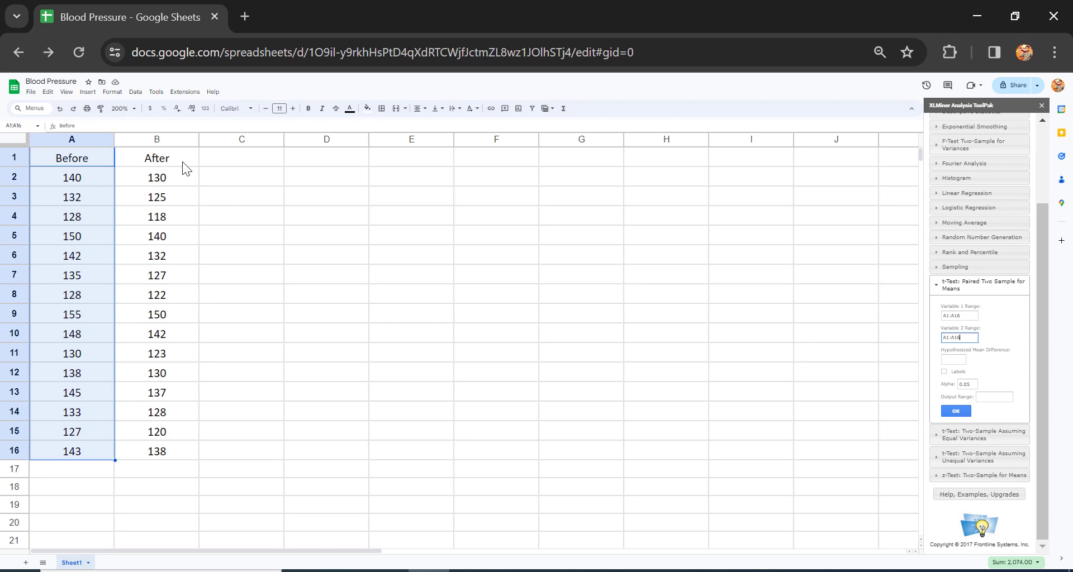
pyautogui.moveTo(180, 156); pyautogui.dragTo(161, 452)
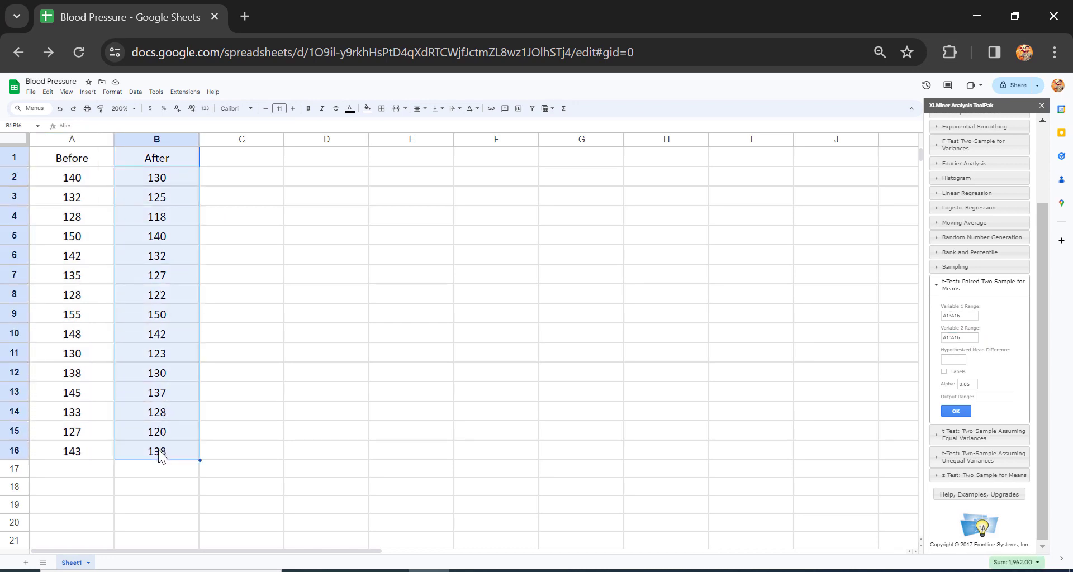
pyautogui.click(967, 338)
# Step: Tick Labels and set the Output Range to D1, replacing the mistaken B1:B16
pyautogui.click(955, 359)
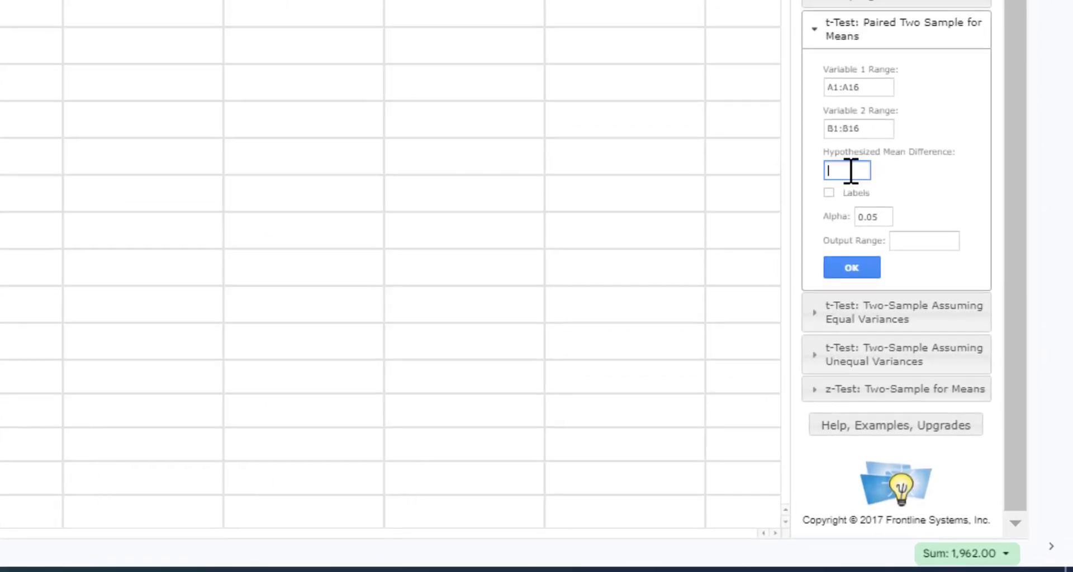
pyautogui.click(828, 193)
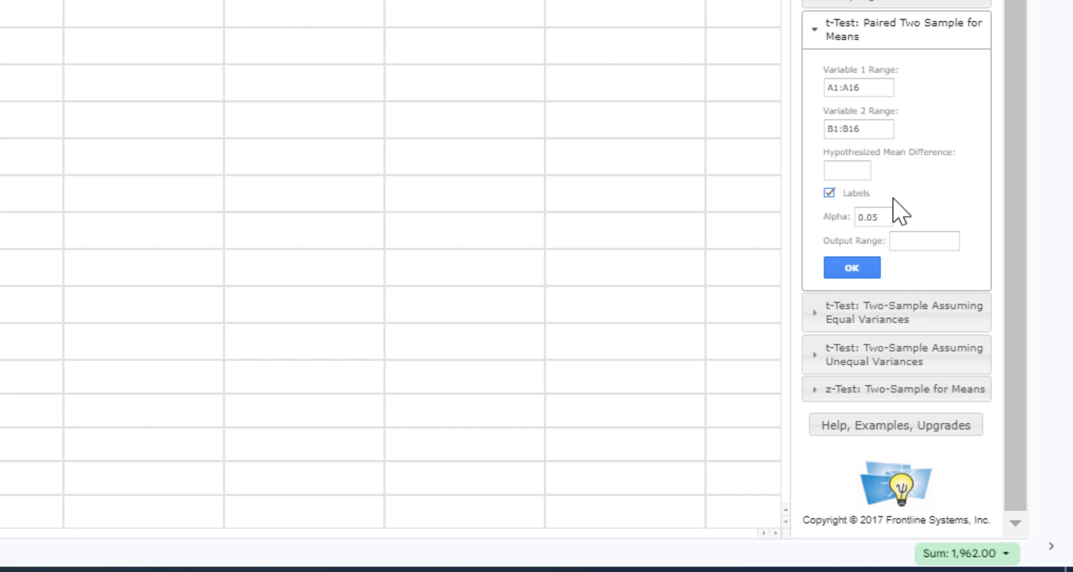
pyautogui.click(911, 243)
pyautogui.write('B1:B16')
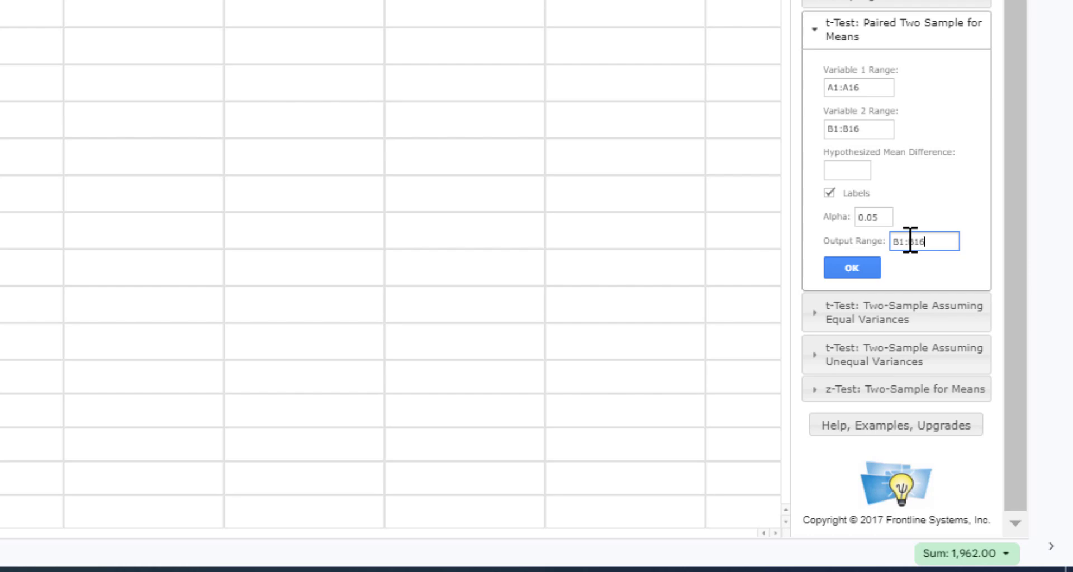
pyautogui.moveTo(926, 242); pyautogui.dragTo(832, 219)
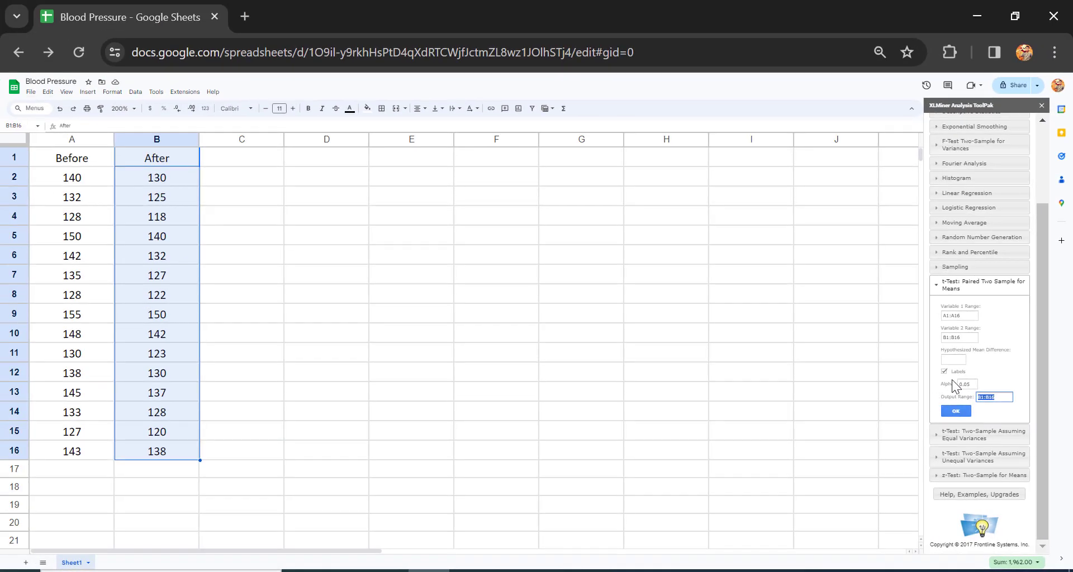
pyautogui.press('BackSpace')
pyautogui.click(346, 159)
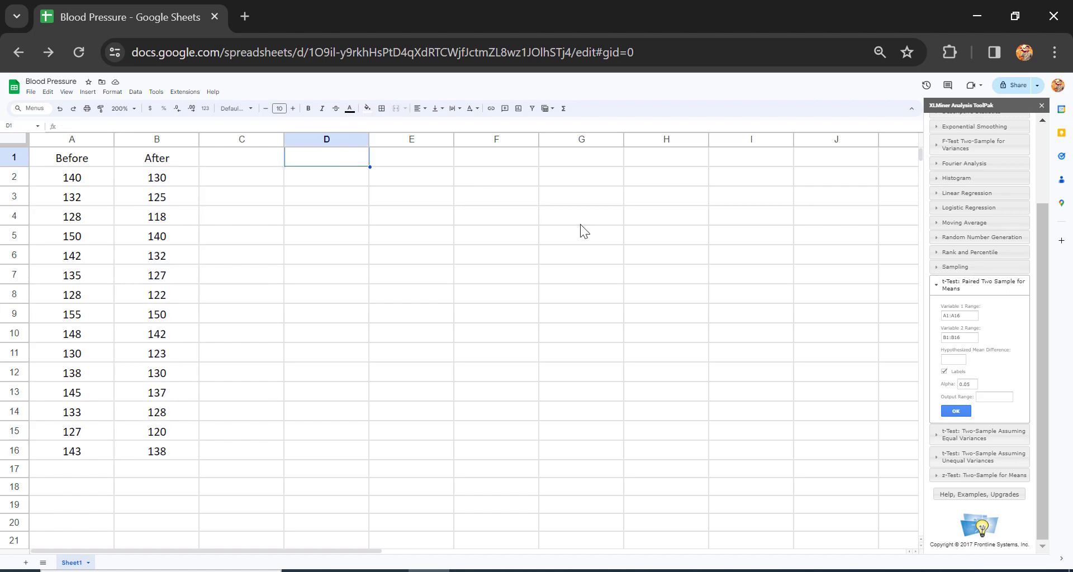
pyautogui.click(996, 397)
# Step: Run the paired t-test so its results table appears at D1, then check the title
pyautogui.click(959, 412)
pyautogui.click(959, 412)
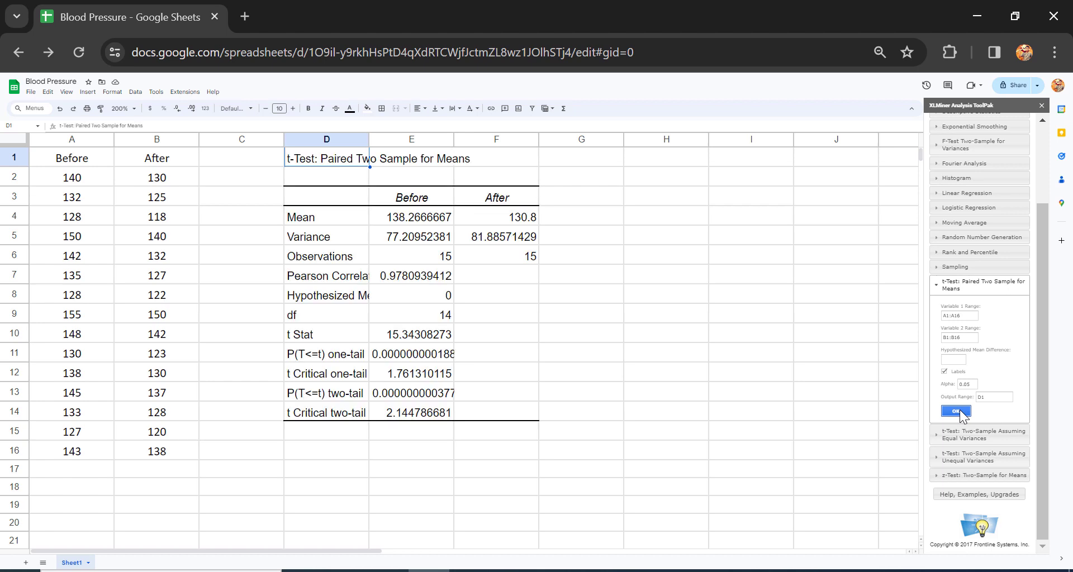
pyautogui.click(265, 159)
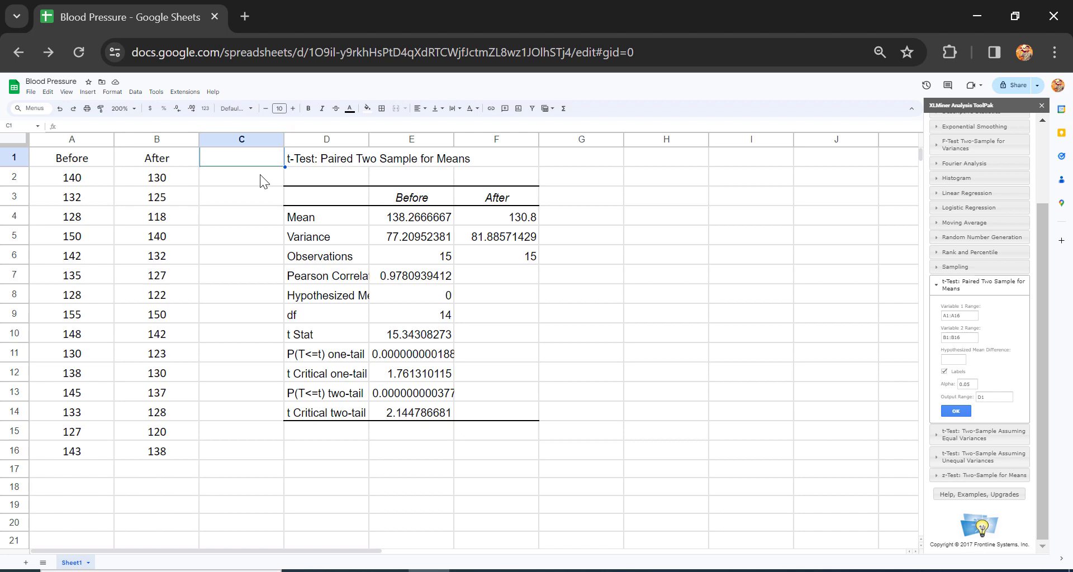
pyautogui.click(308, 162)
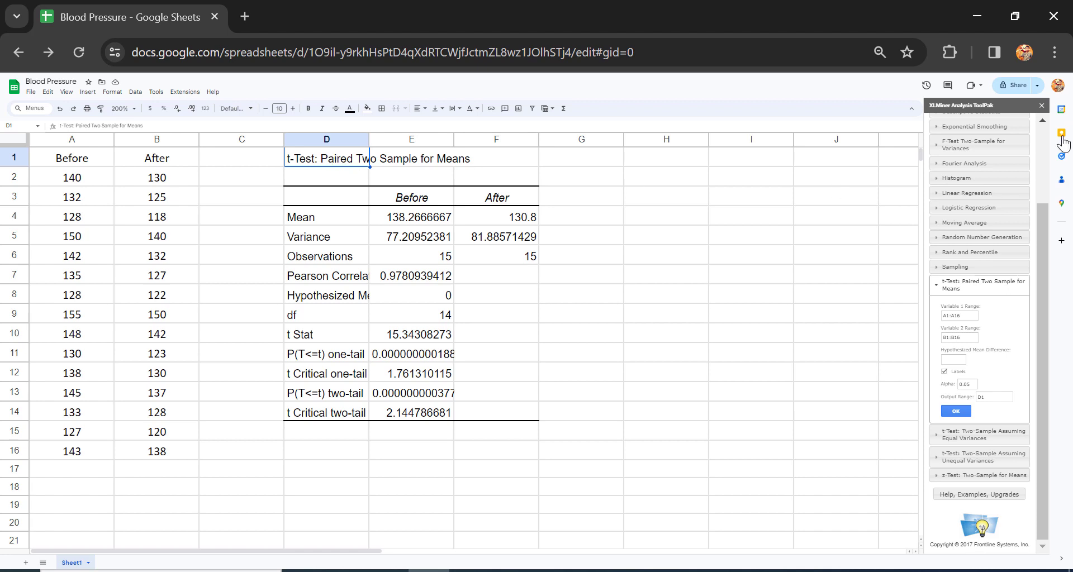
# Step: Close the ToolPak panel and review the Before/After means, variances and observation counts
pyautogui.click(1041, 105)
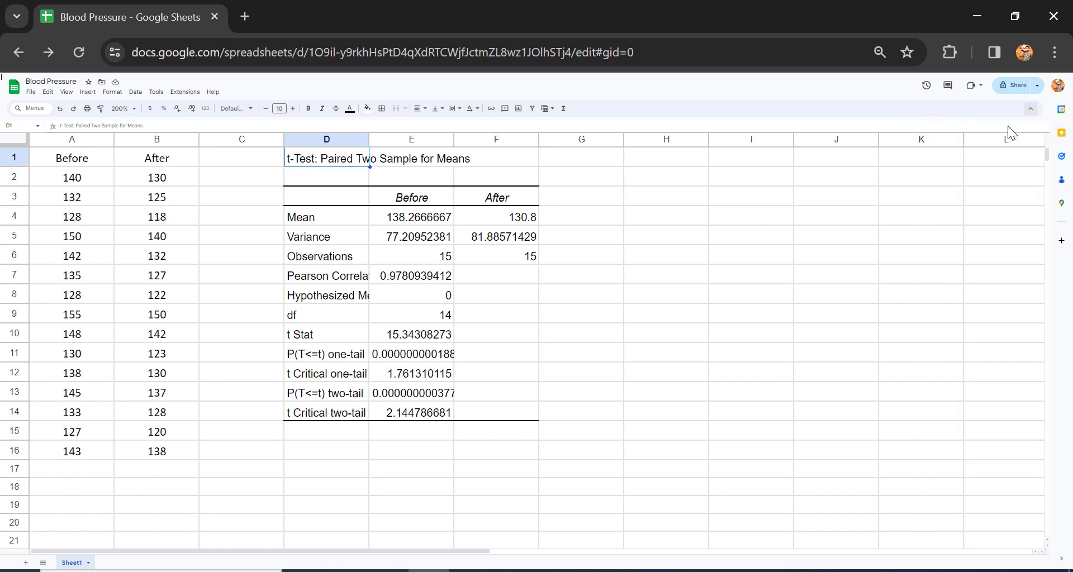
pyautogui.click(392, 220)
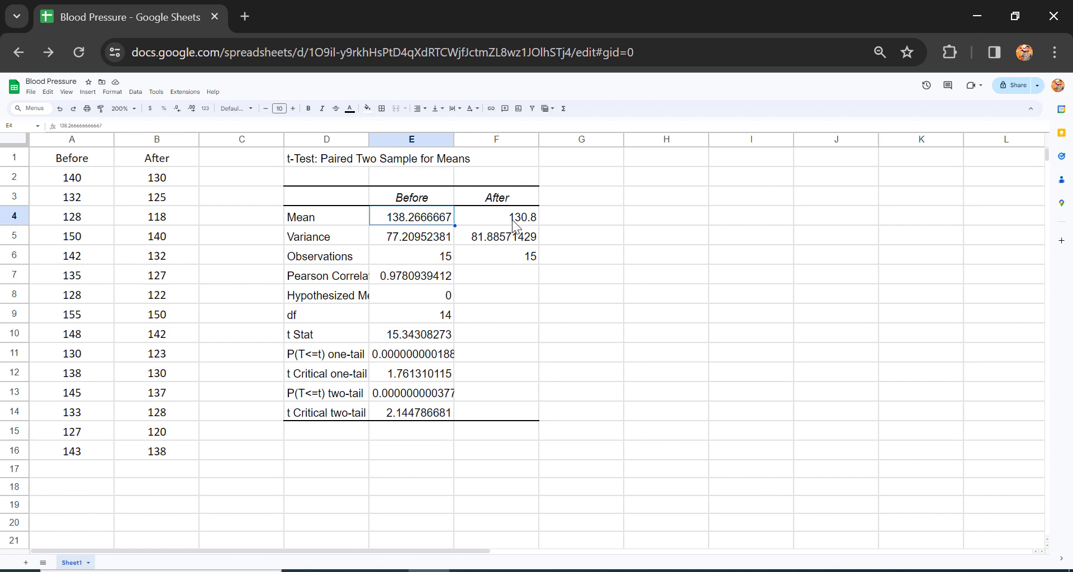
pyautogui.click(308, 239)
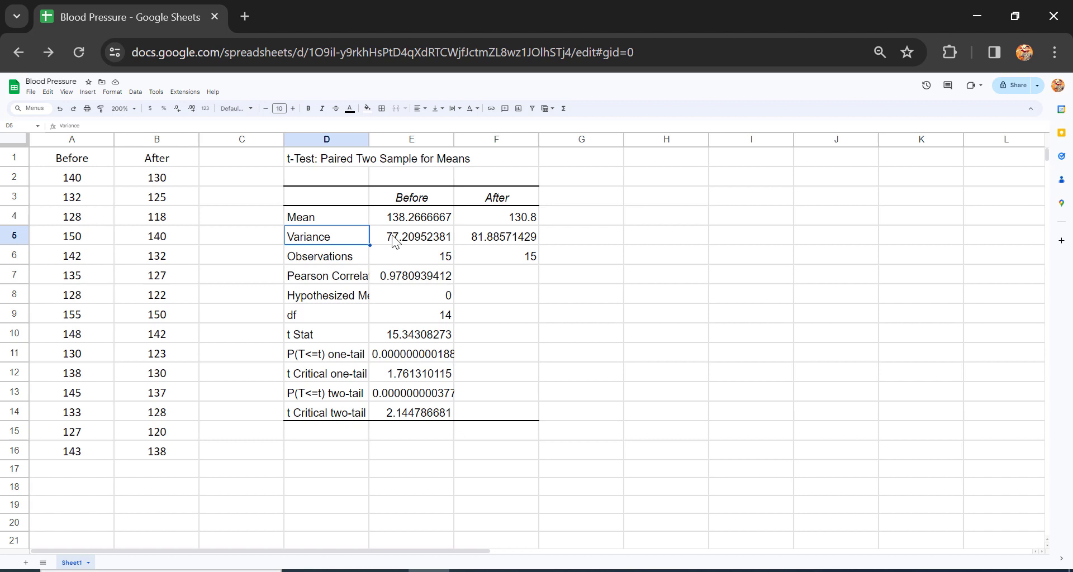
pyautogui.click(500, 239)
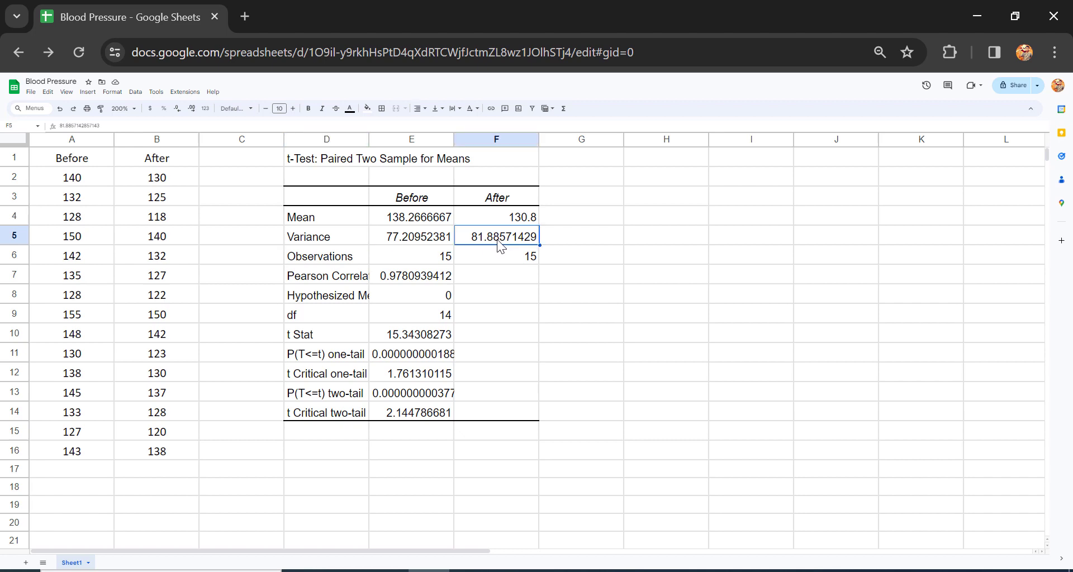
pyautogui.click(324, 255)
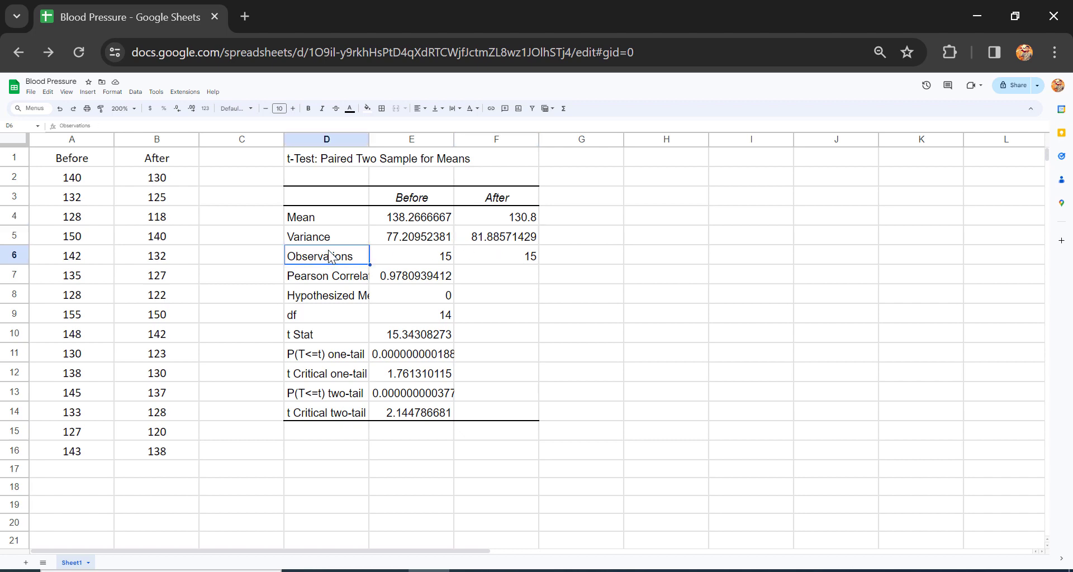
pyautogui.click(398, 256)
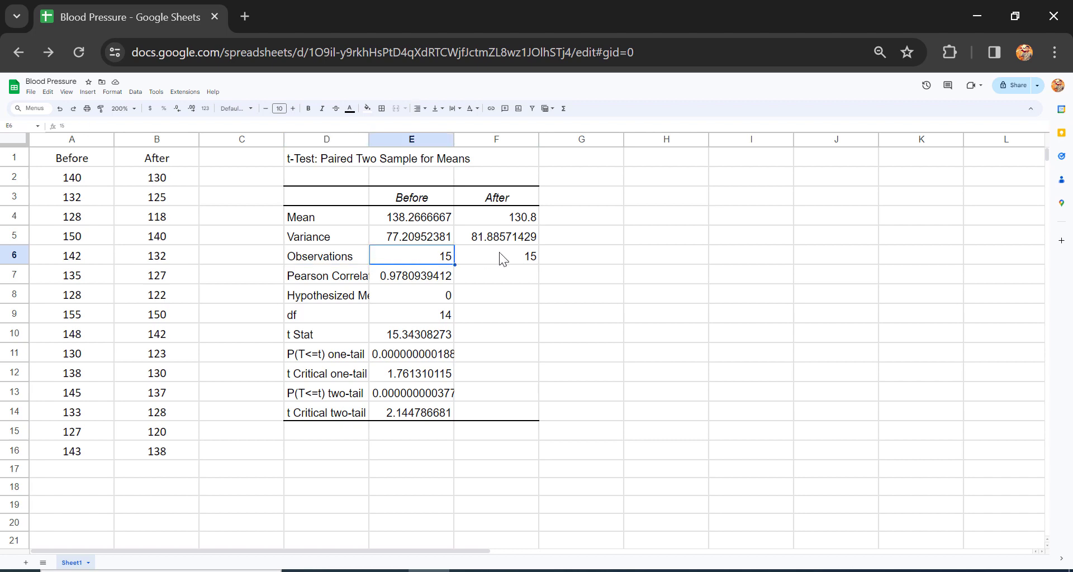
pyautogui.click(503, 257)
pyautogui.click(338, 277)
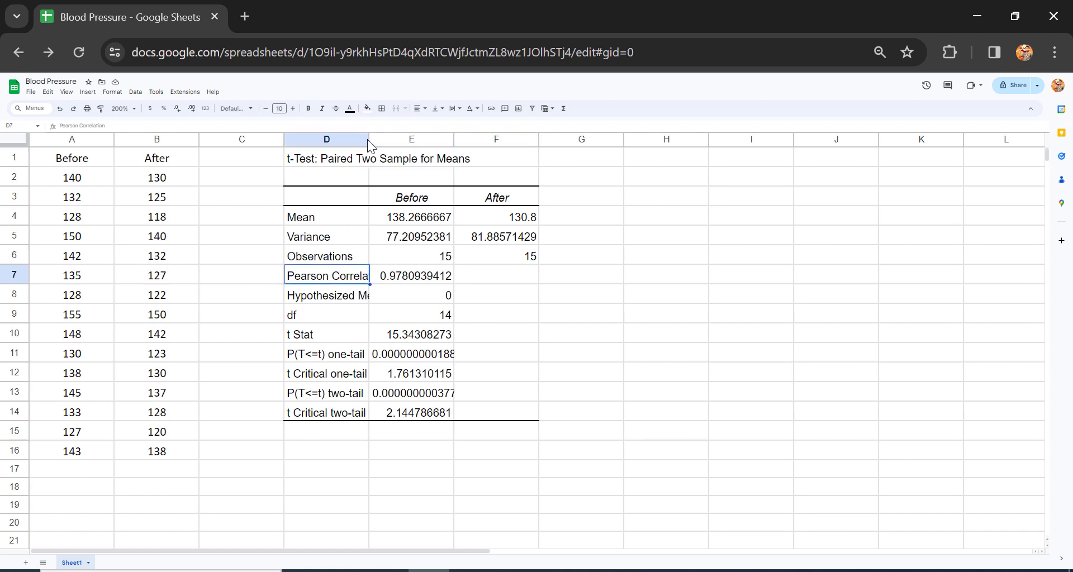
# Step: Widen column D so labels like Pearson Correlation display in full
pyautogui.moveTo(369, 140); pyautogui.dragTo(392, 139)
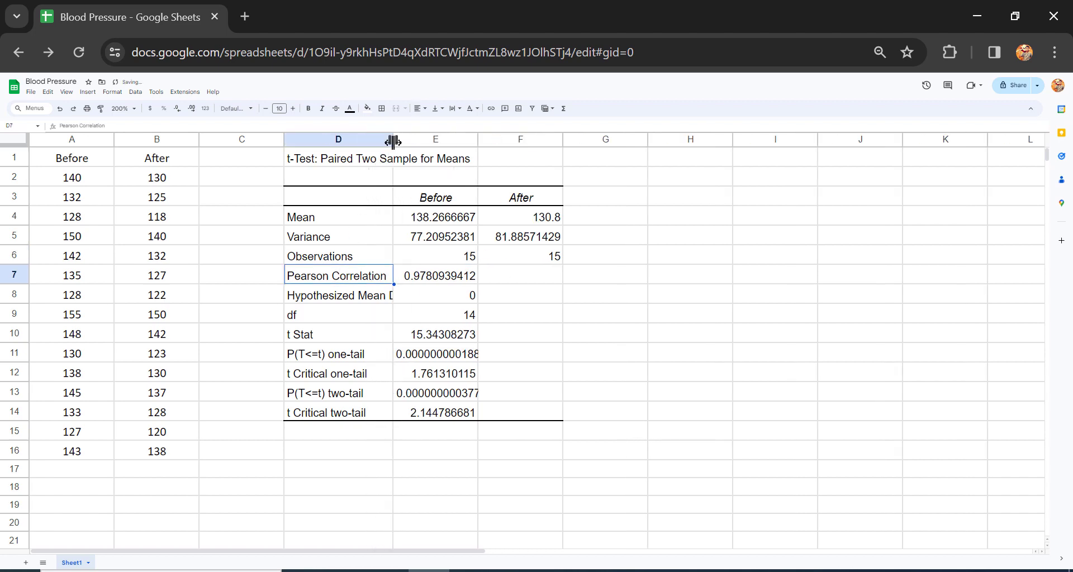
pyautogui.click(413, 279)
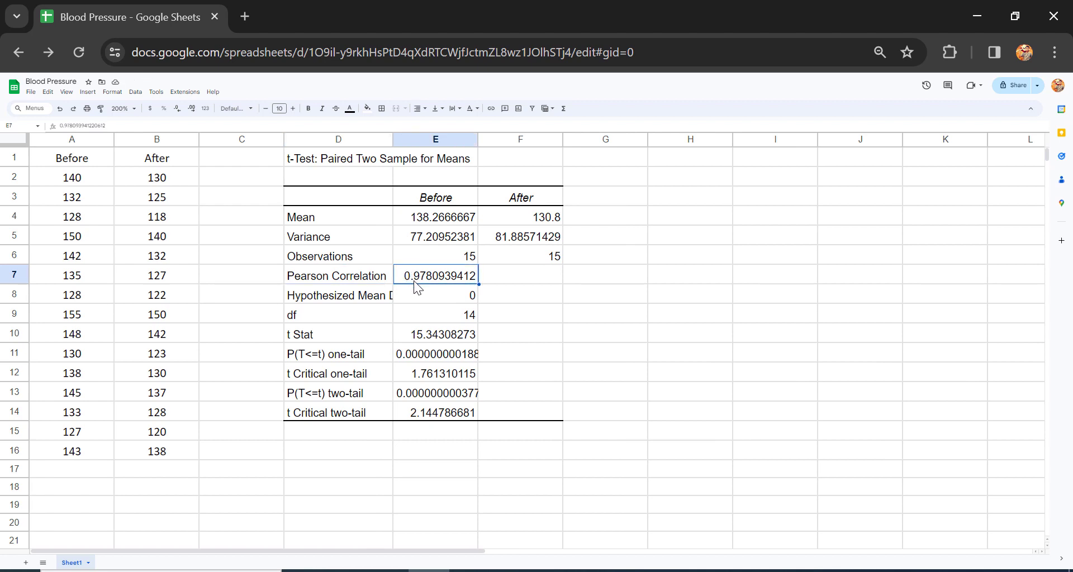
pyautogui.click(72, 162)
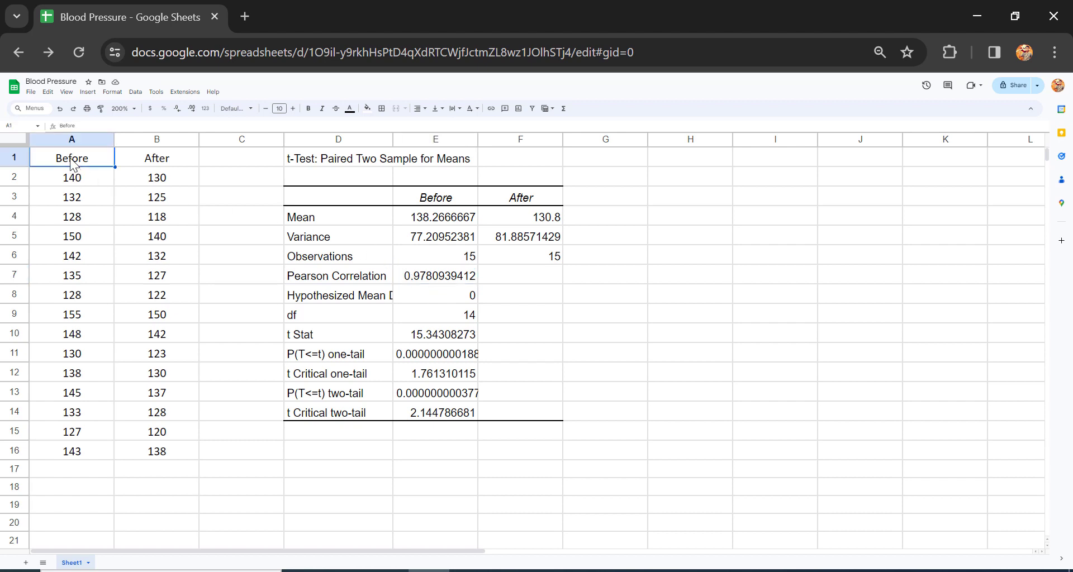
pyautogui.click(180, 162)
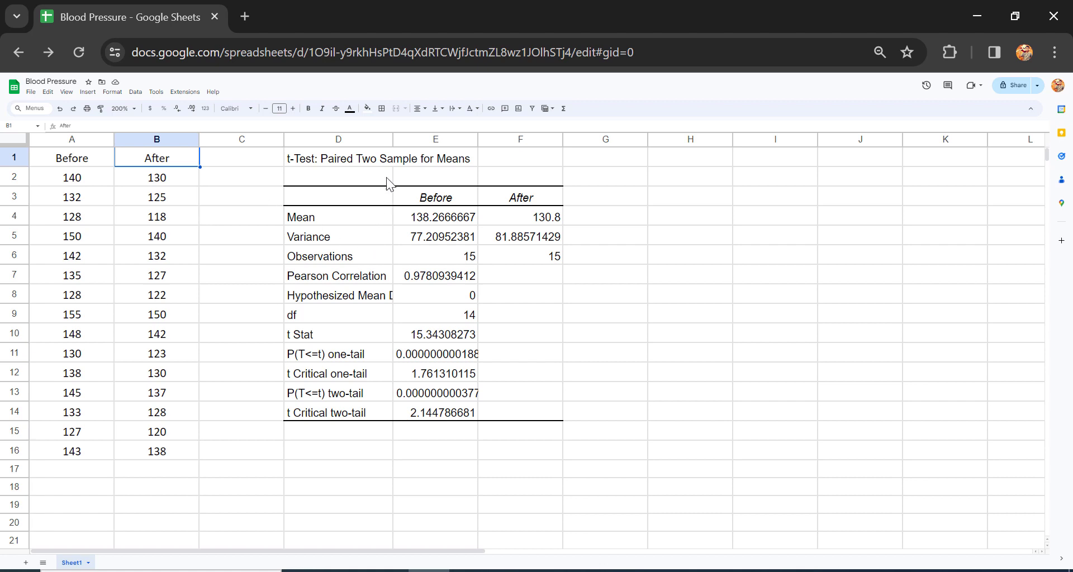
pyautogui.moveTo(393, 139); pyautogui.dragTo(419, 139)
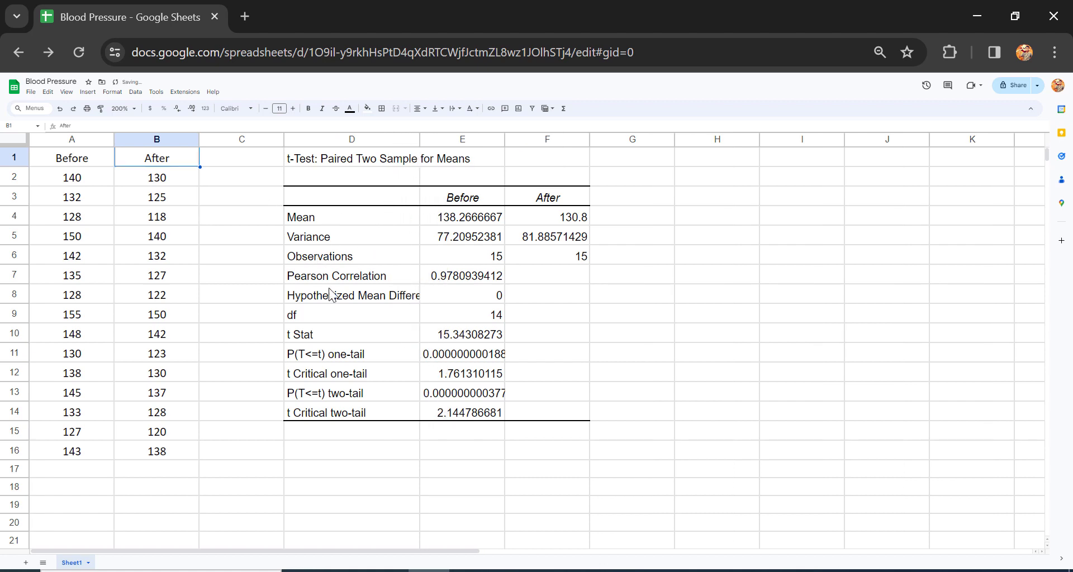
# Step: Review the hypothesized mean difference 0, df 14, t Stat and one-tail p-value rows
pyautogui.click(461, 296)
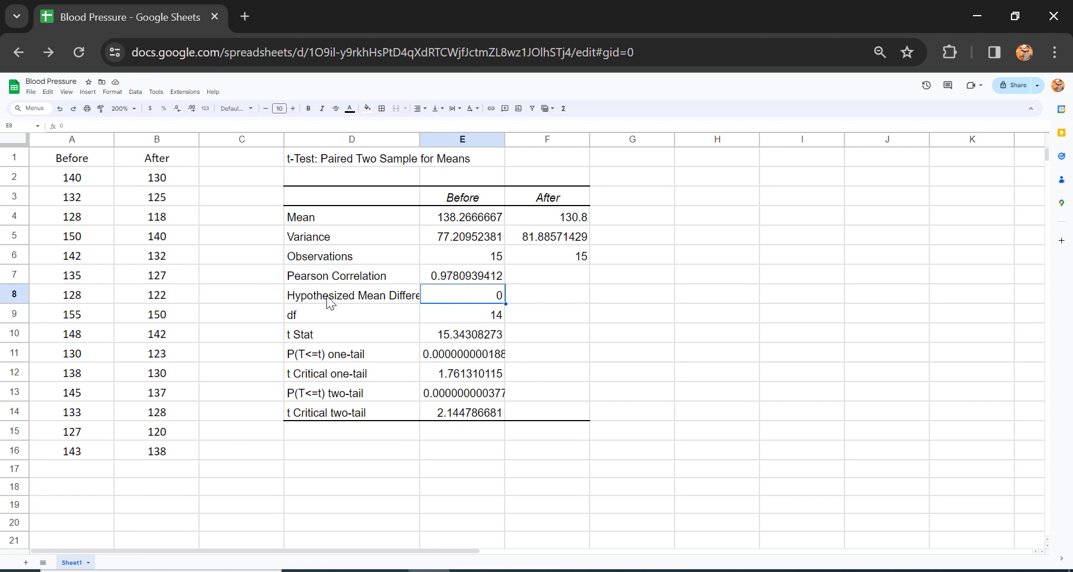
pyautogui.click(316, 317)
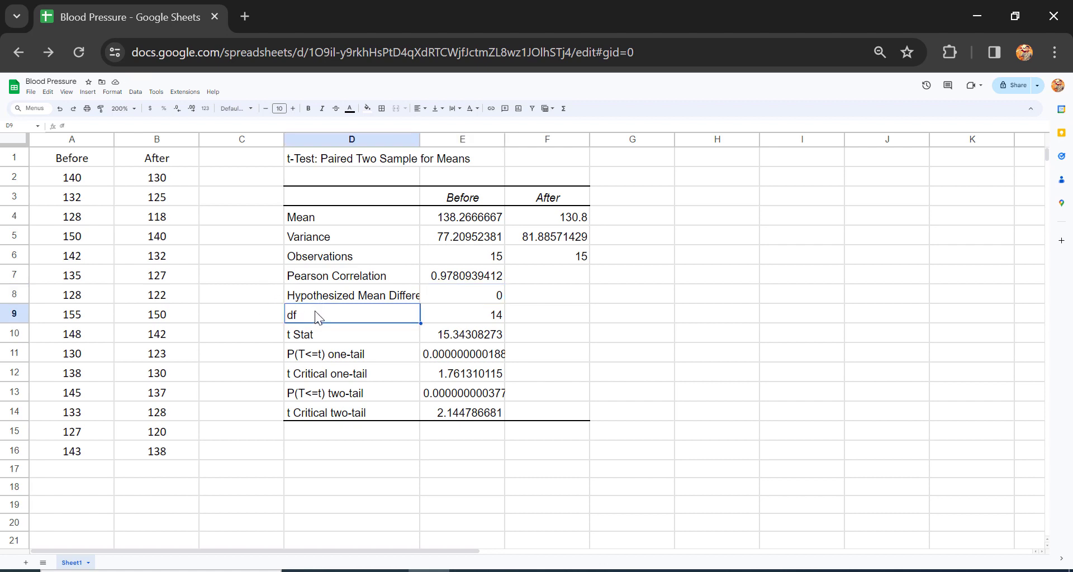
pyautogui.click(440, 308)
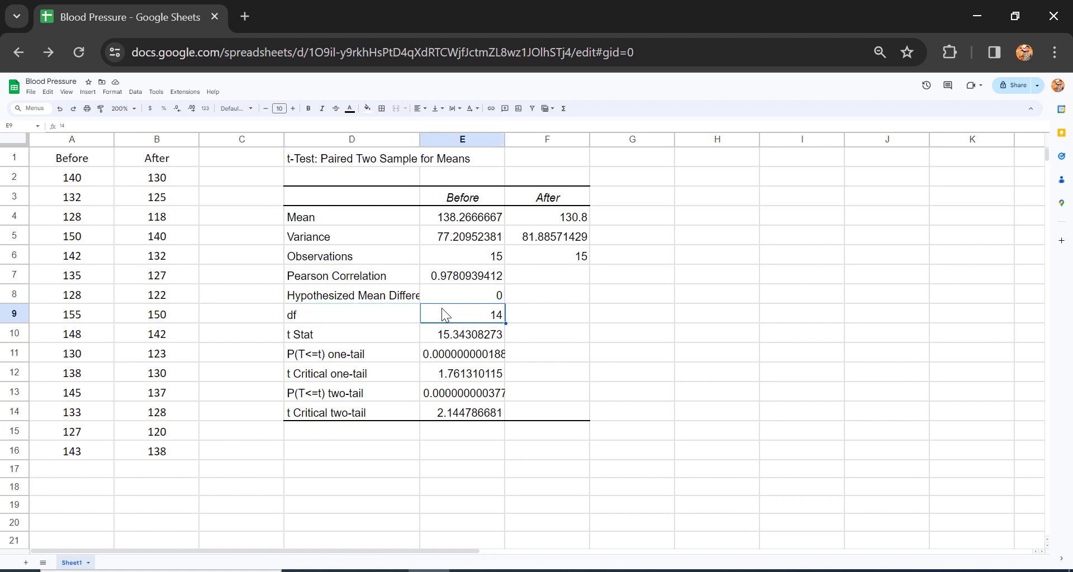
pyautogui.click(346, 338)
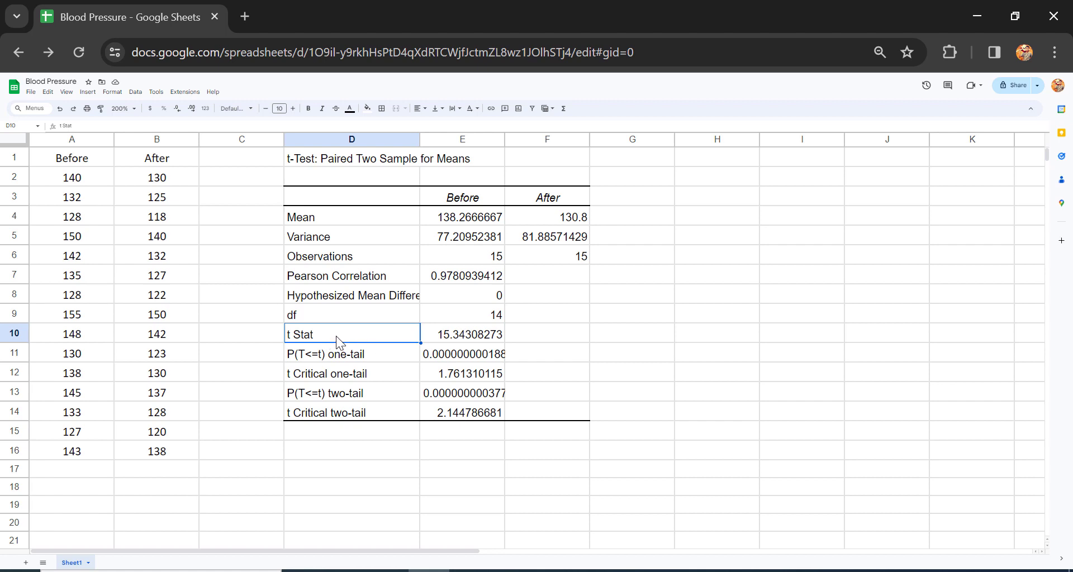
pyautogui.click(14, 334)
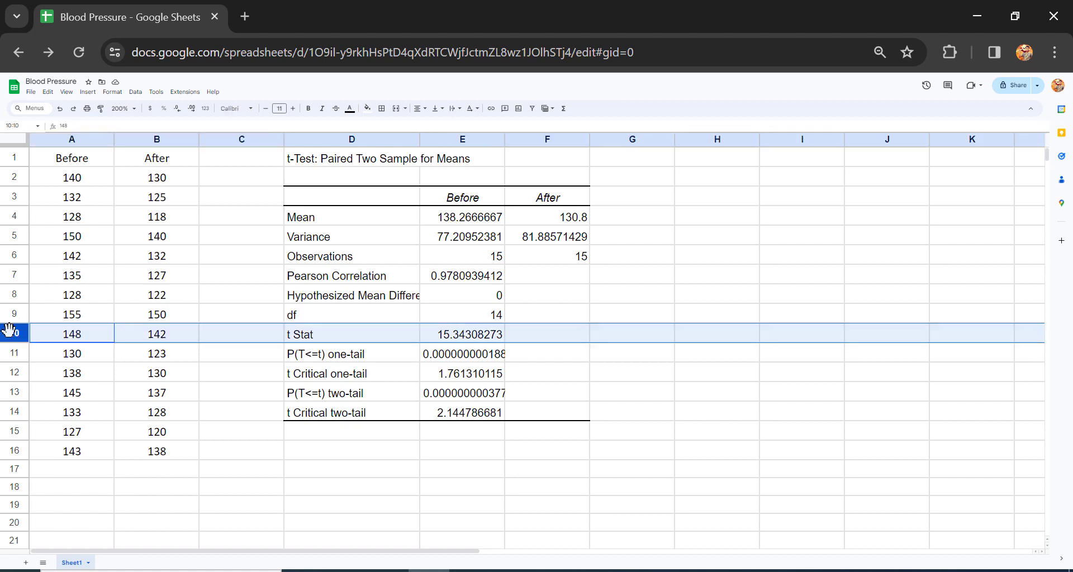
pyautogui.click(306, 337)
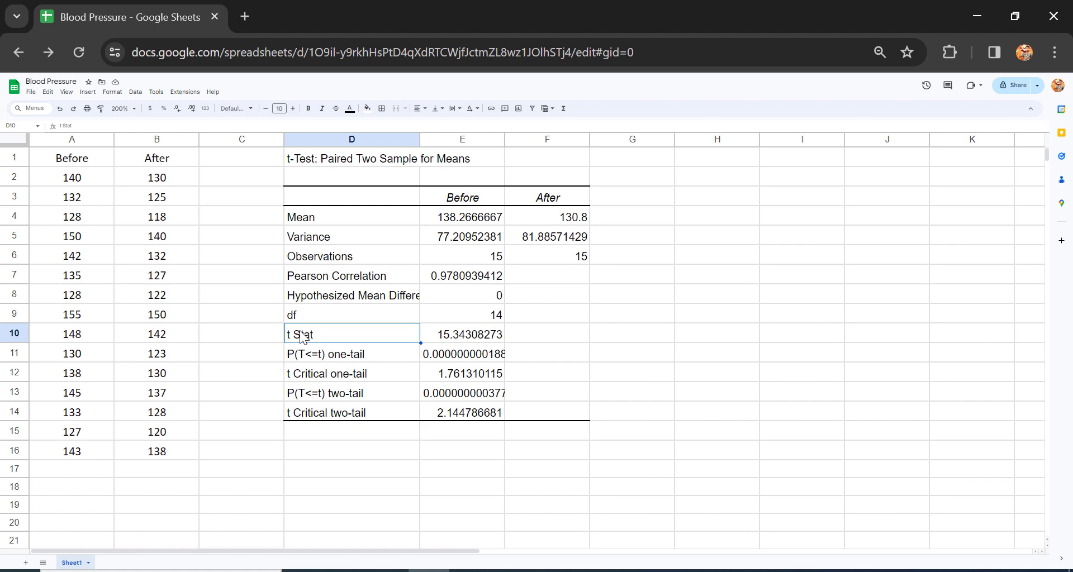
pyautogui.click(297, 357)
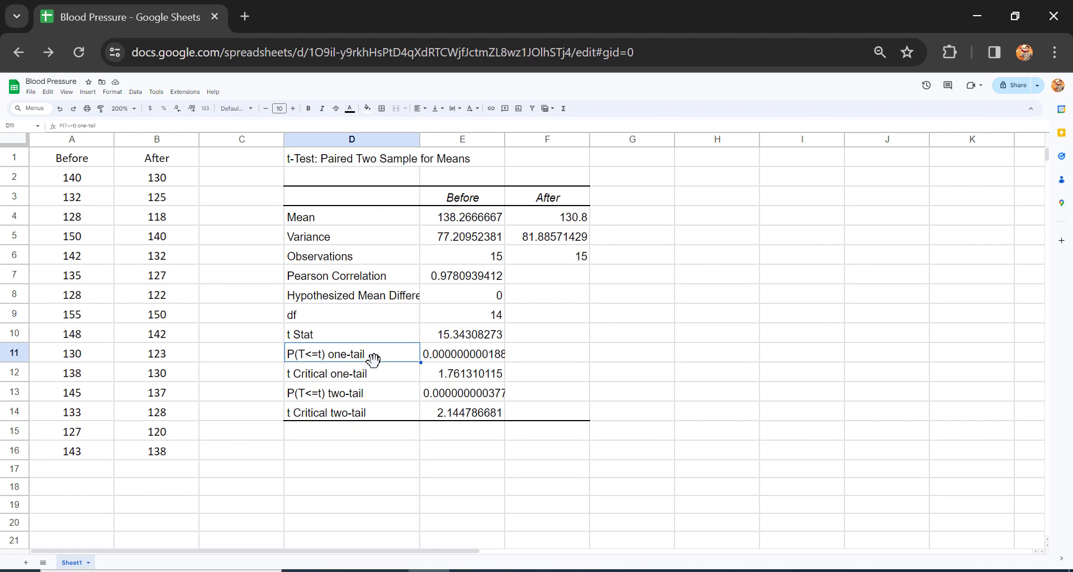
# Step: Enter the label Alpha in D16 and the value 0.05 in E16 below the table
pyautogui.moveTo(374, 360); pyautogui.dragTo(475, 361)
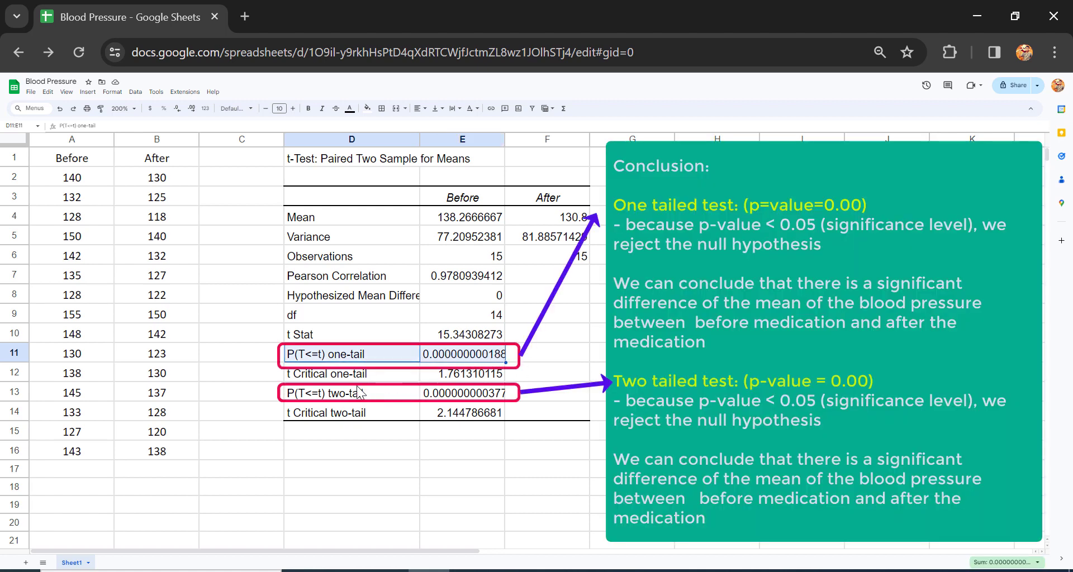
pyautogui.moveTo(342, 395); pyautogui.dragTo(462, 398)
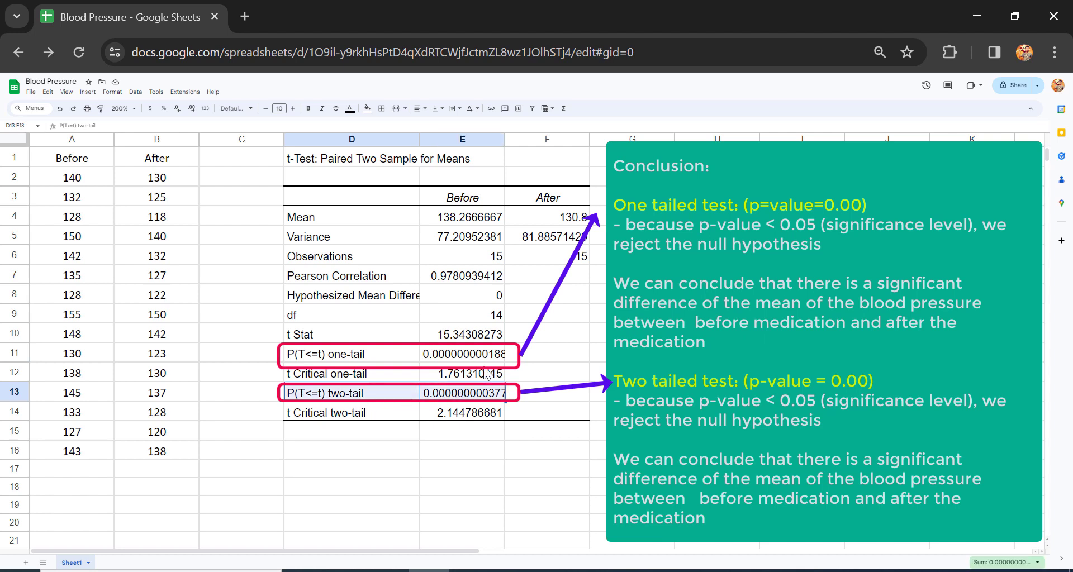
pyautogui.click(375, 453)
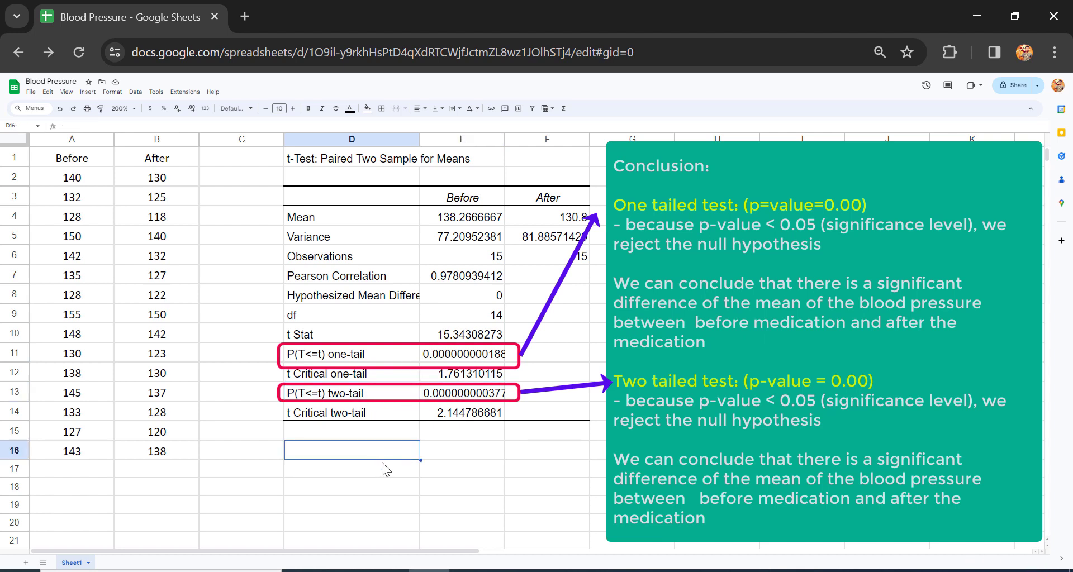
pyautogui.write('Alpha')
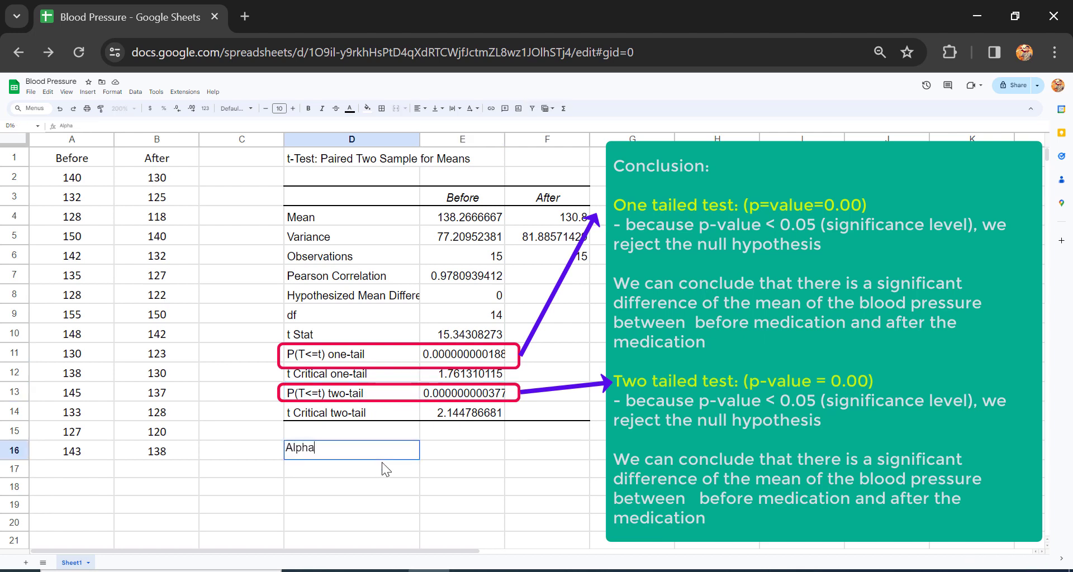
pyautogui.press('Tab')
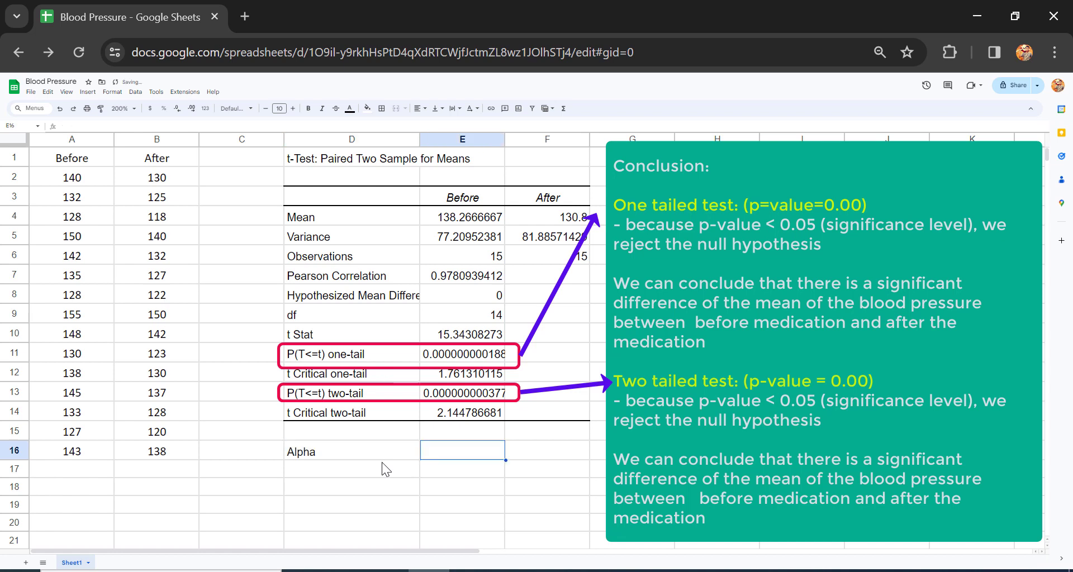
pyautogui.write('0.05')
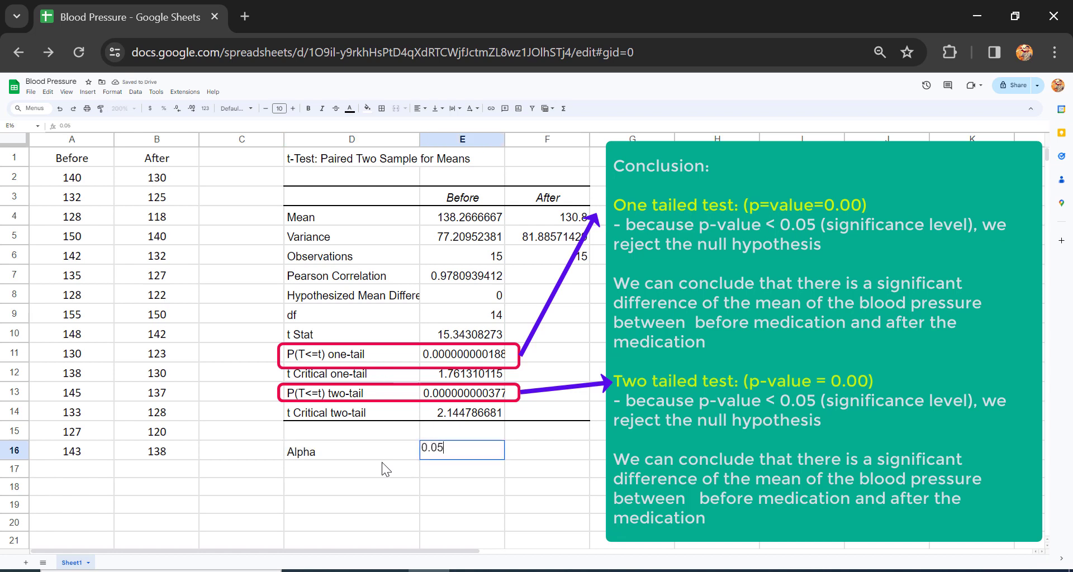
pyautogui.click(332, 355)
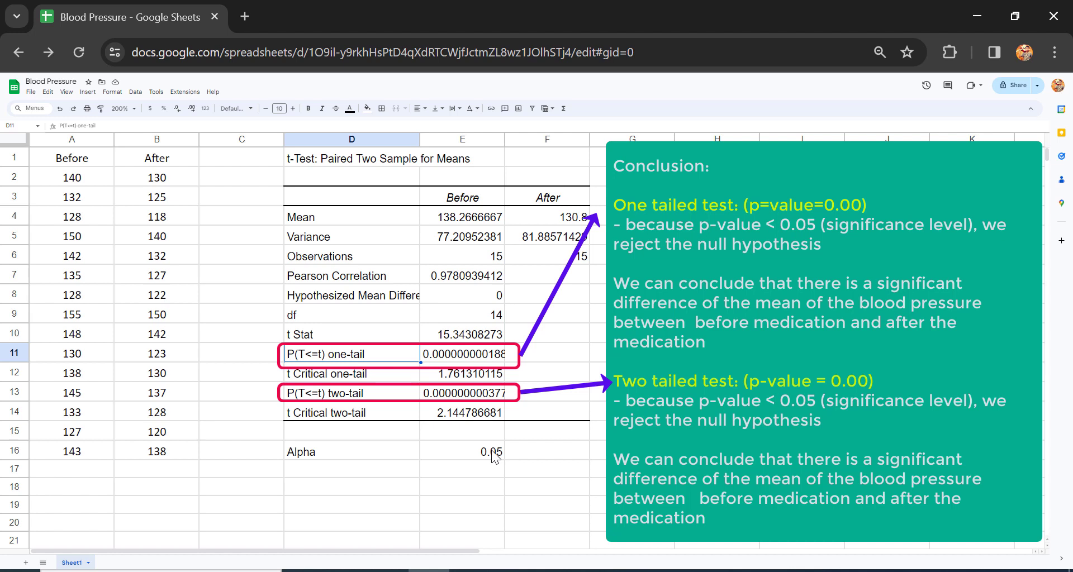
pyautogui.keyDown('shift'); pyautogui.click(474, 357); pyautogui.keyUp('shift')
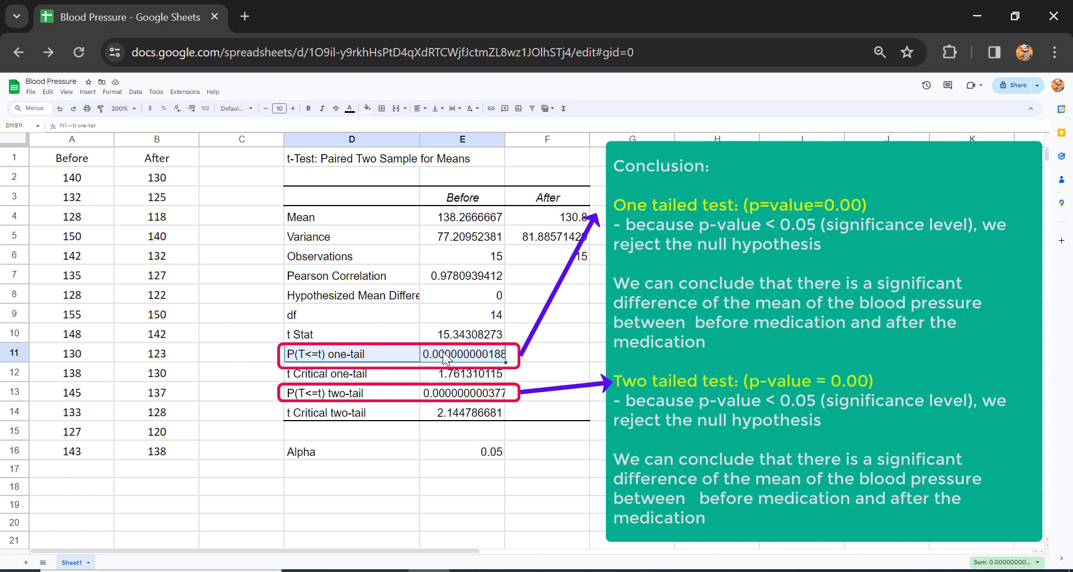
pyautogui.click(347, 454)
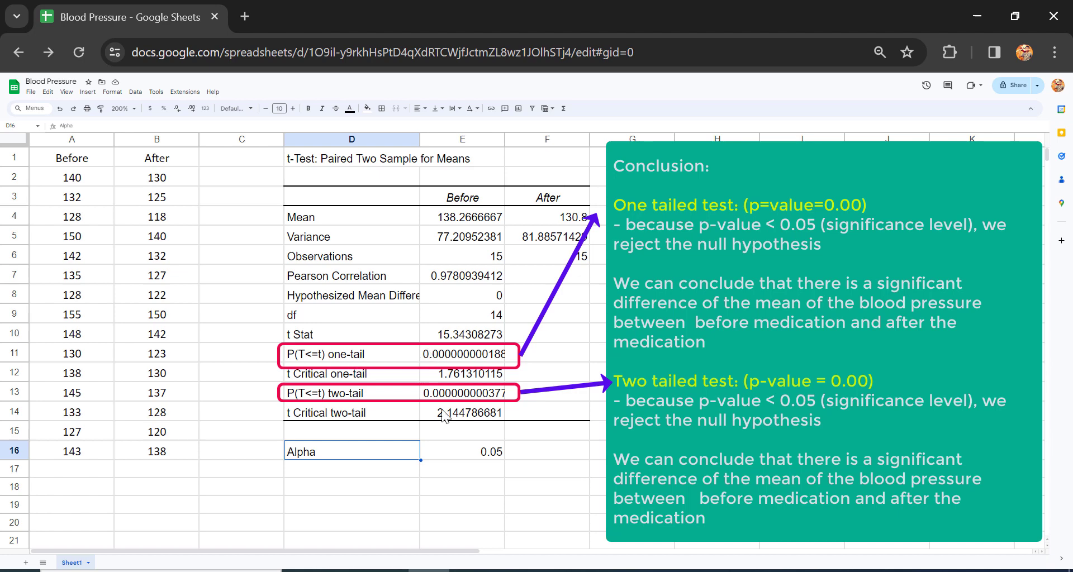
pyautogui.click(466, 450)
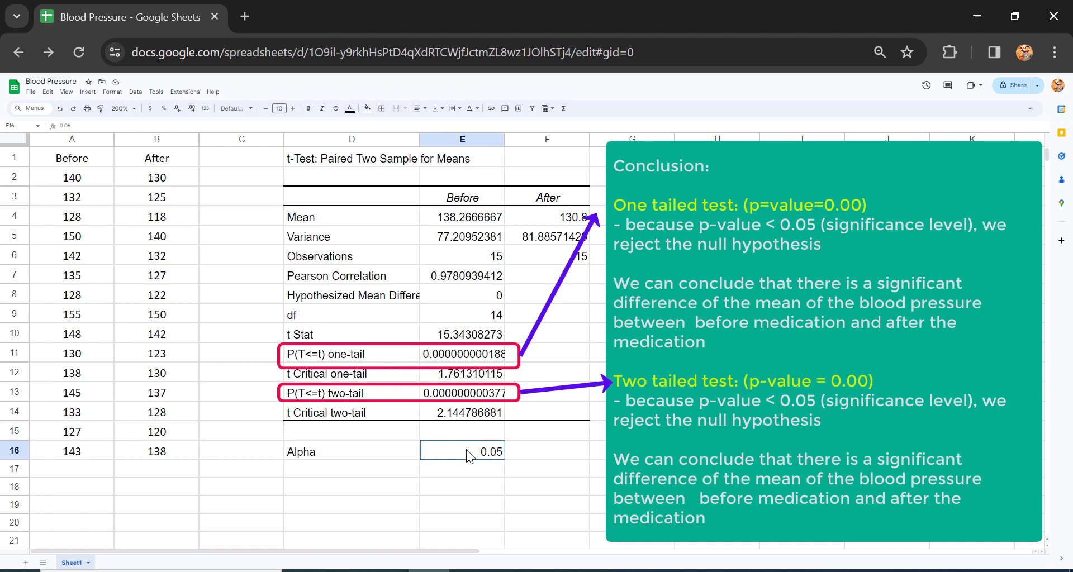
pyautogui.click(447, 355)
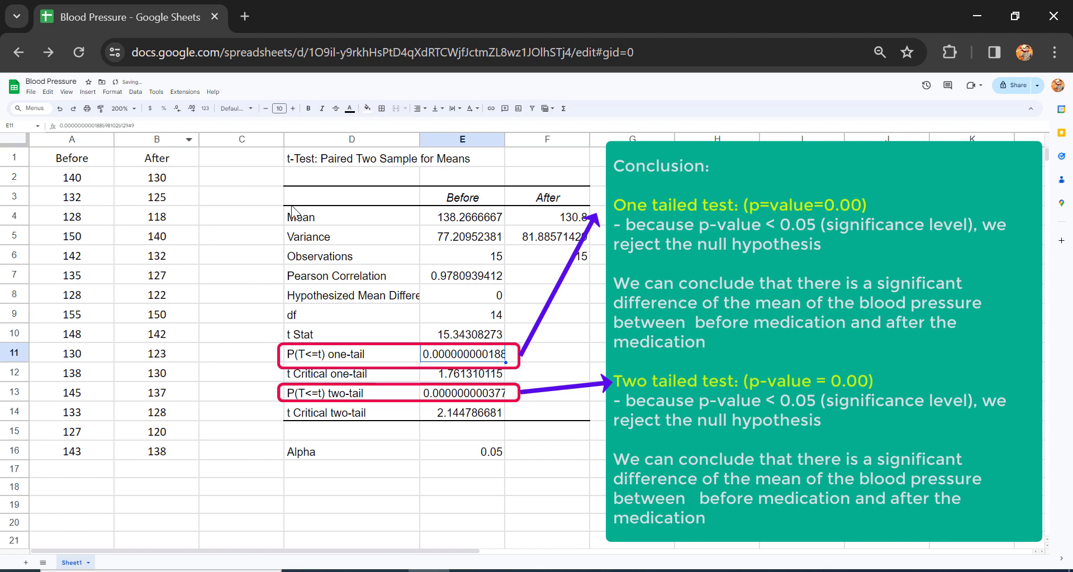
pyautogui.click(81, 158)
pyautogui.click(75, 139)
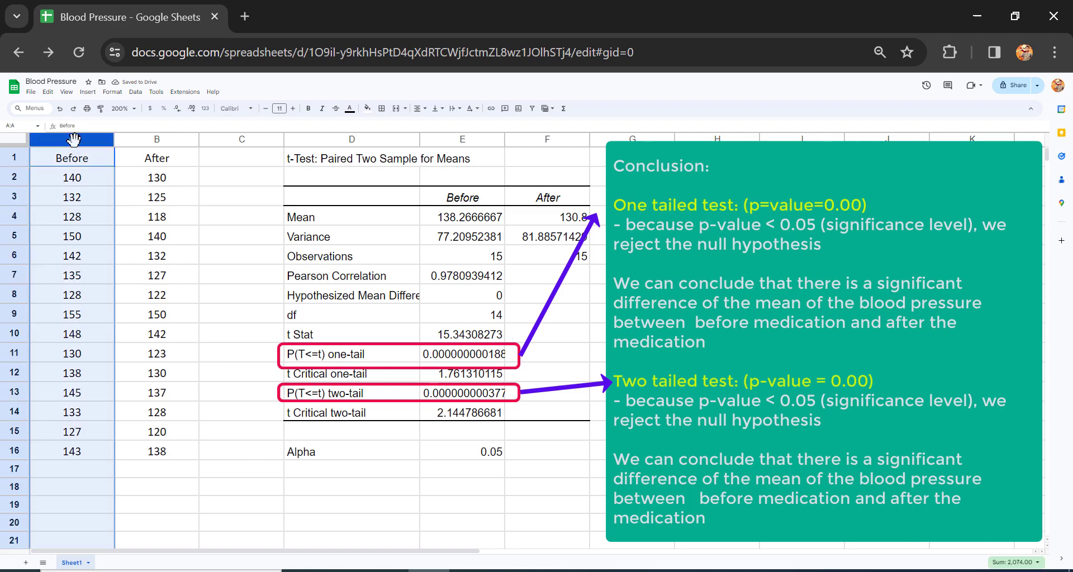
pyautogui.click(140, 140)
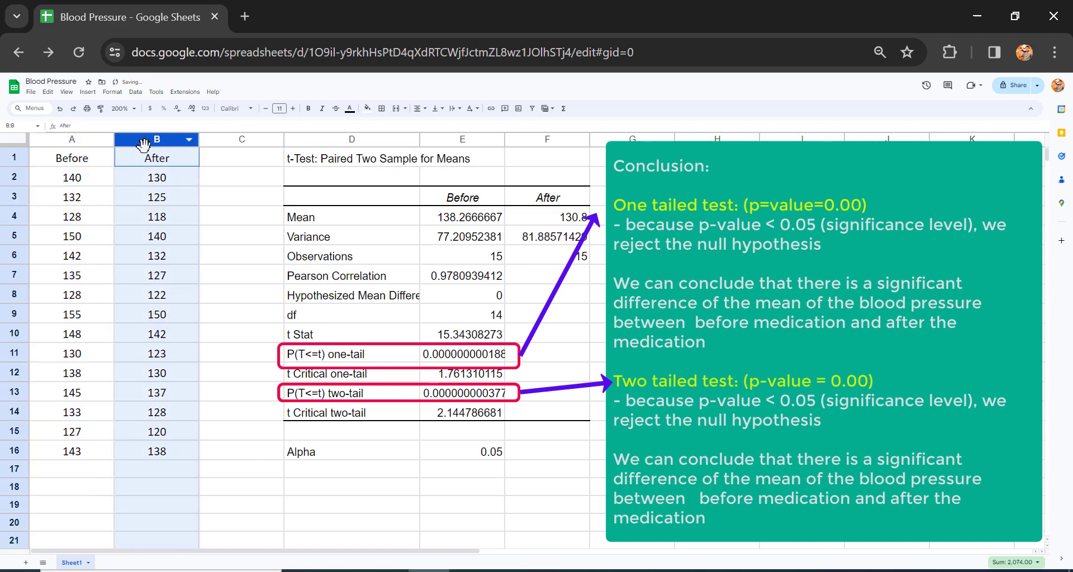
pyautogui.click(321, 394)
pyautogui.click(433, 397)
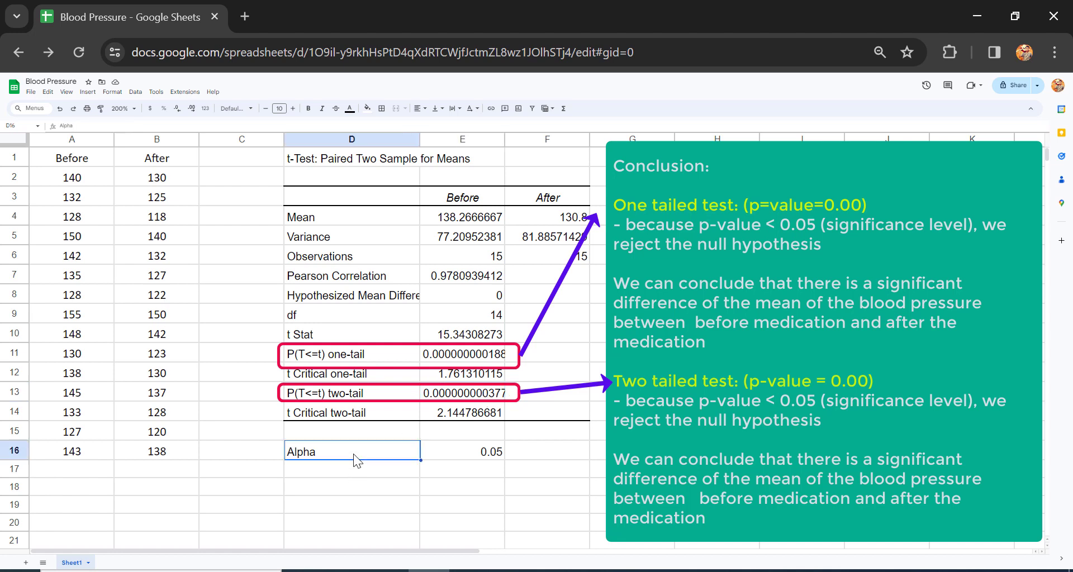
pyautogui.click(454, 454)
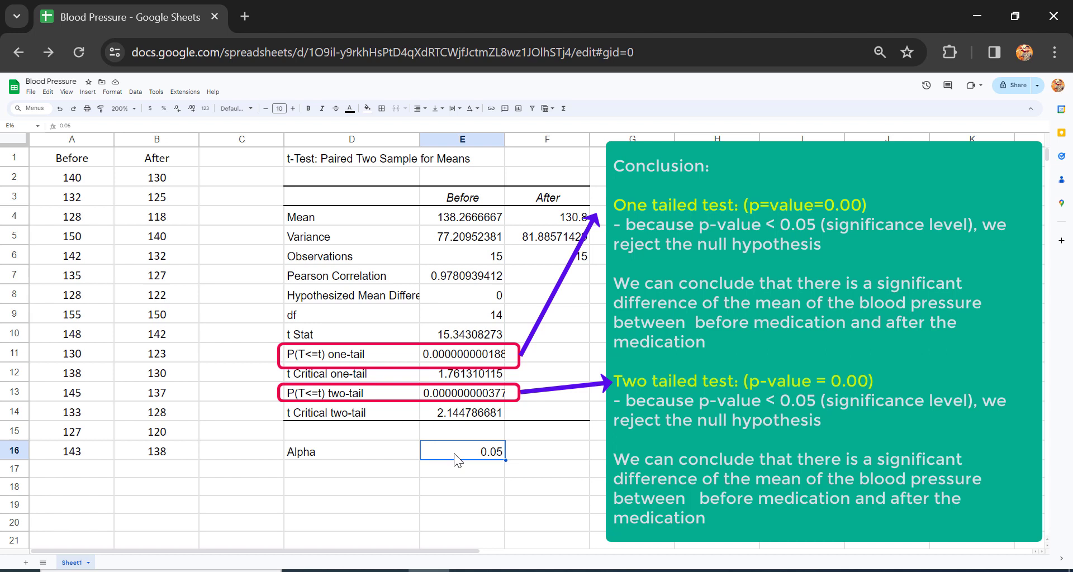
pyautogui.click(446, 396)
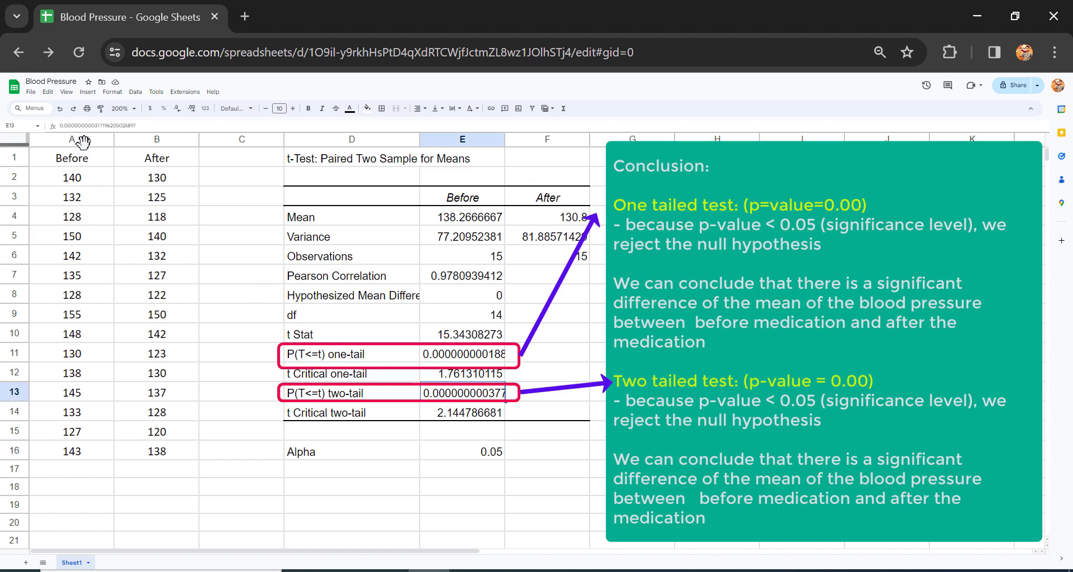
pyautogui.click(75, 157)
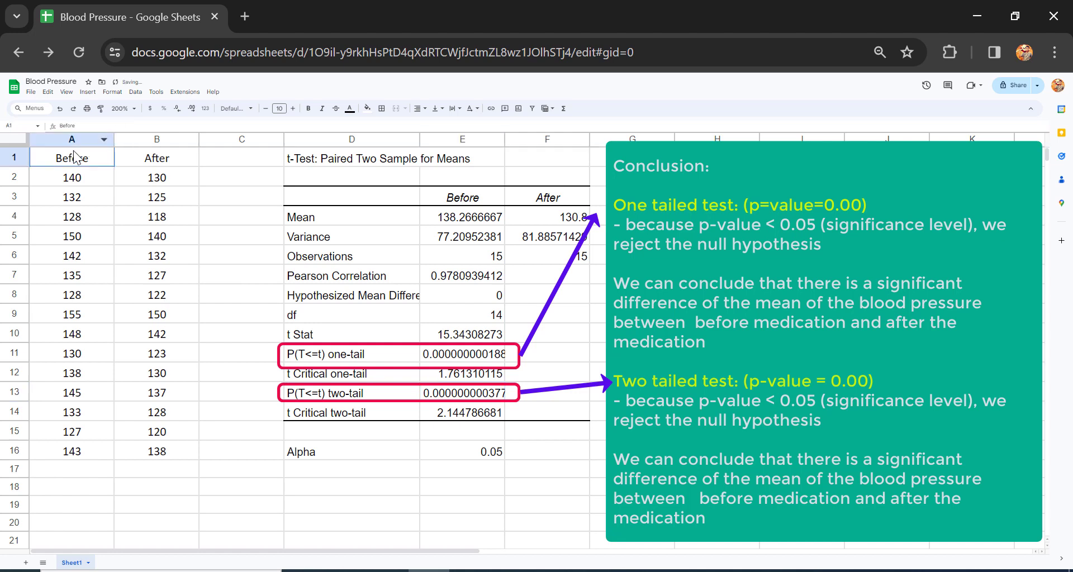
pyautogui.click(147, 158)
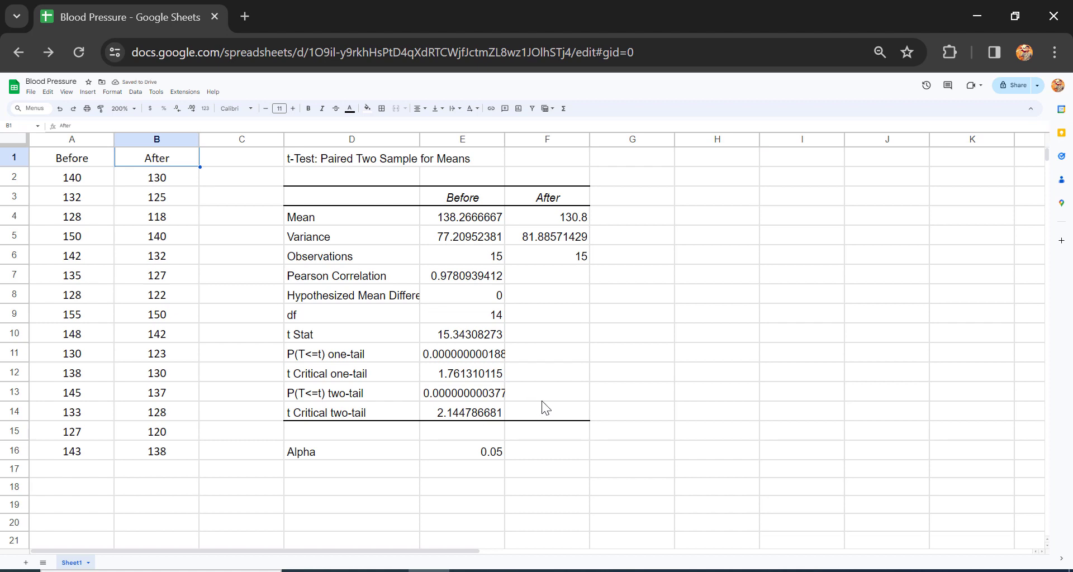
pyautogui.click(557, 386)
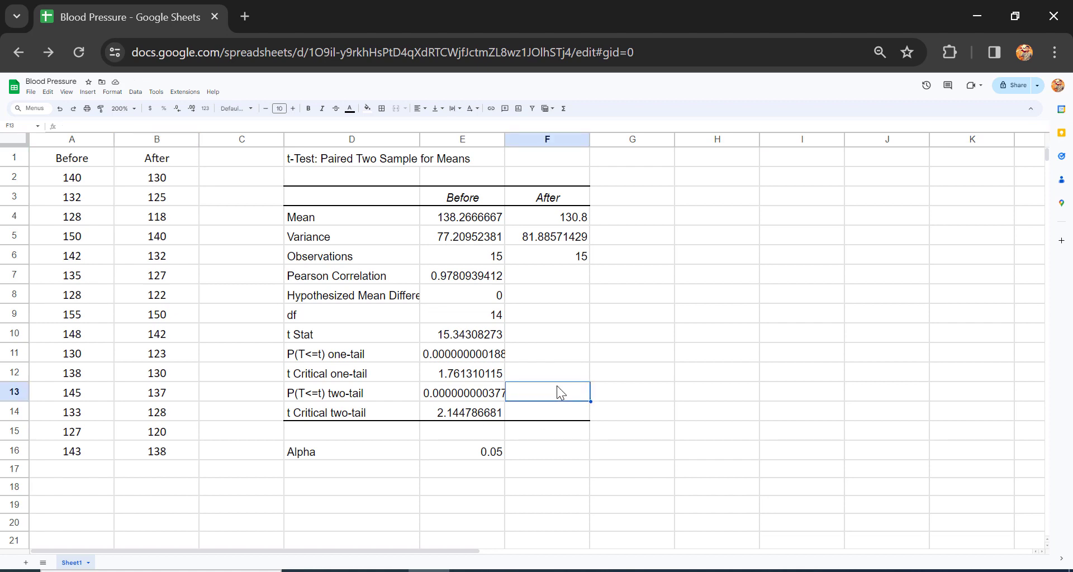